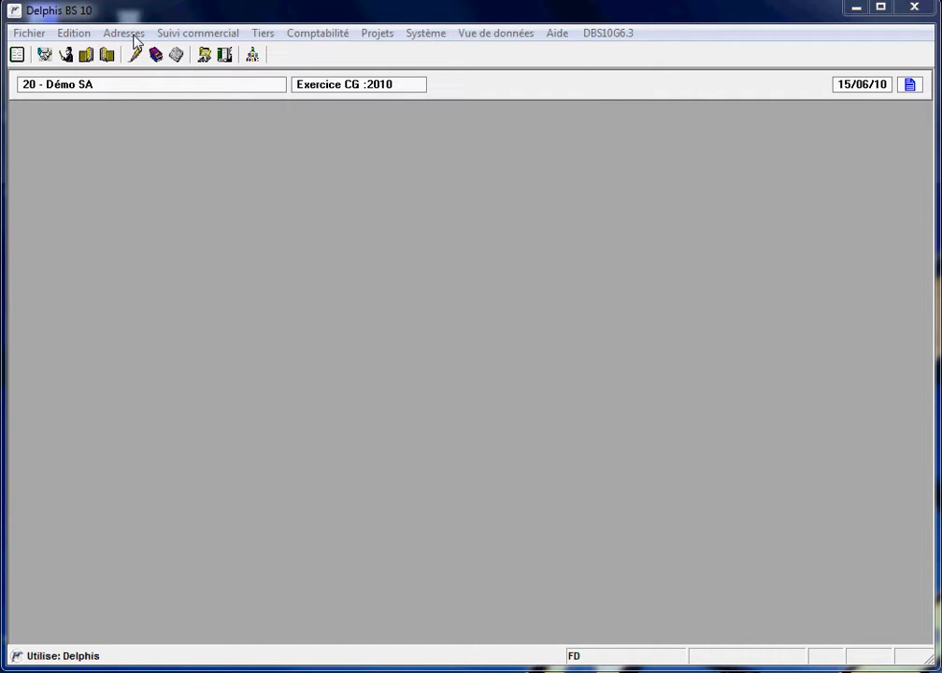
left_click(136, 41)
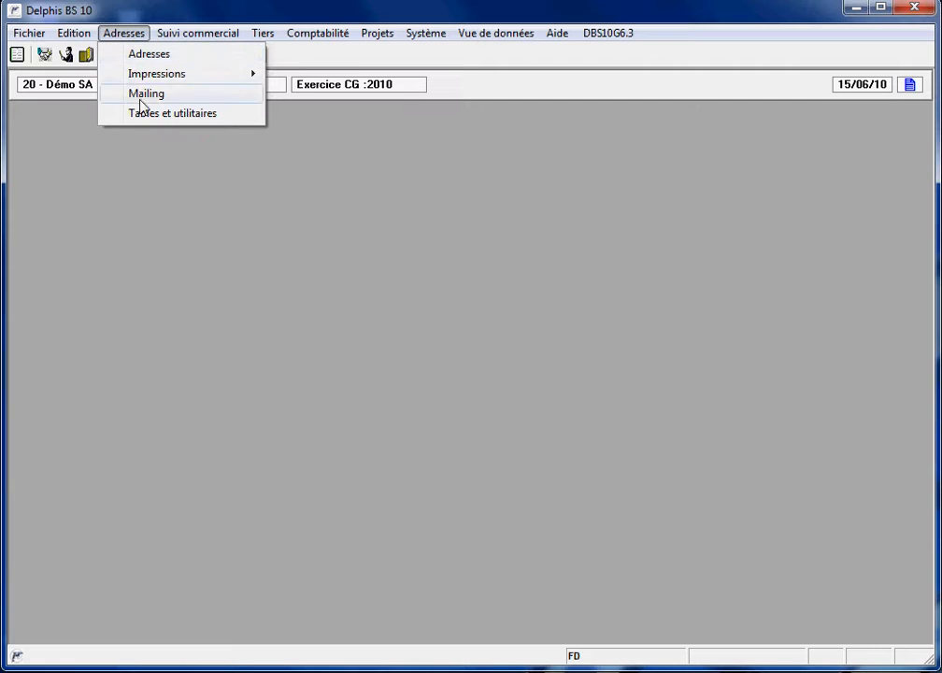
mouse_move(183, 43)
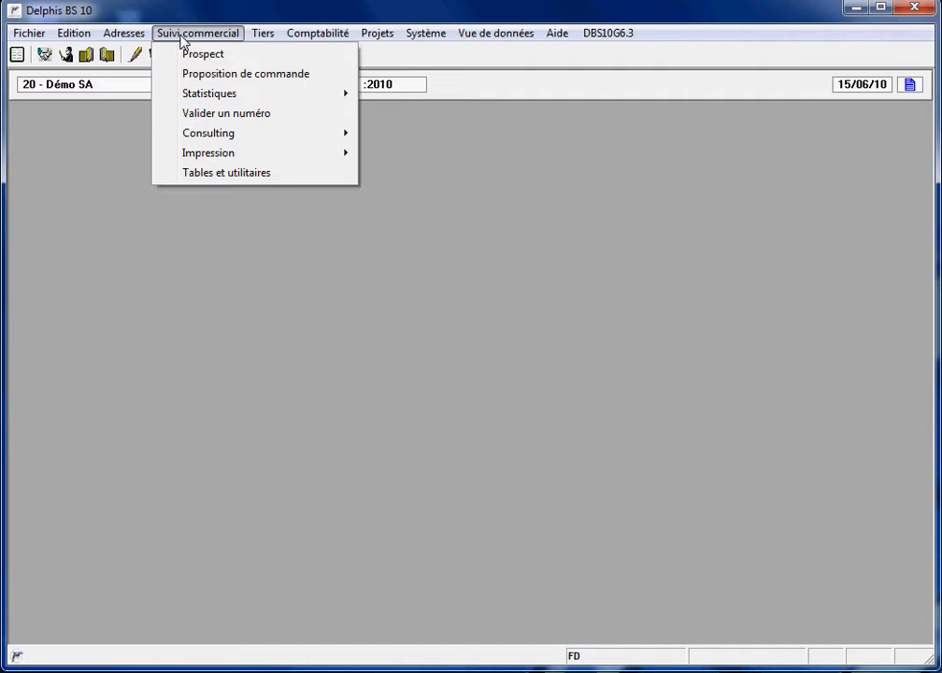
mouse_move(265, 42)
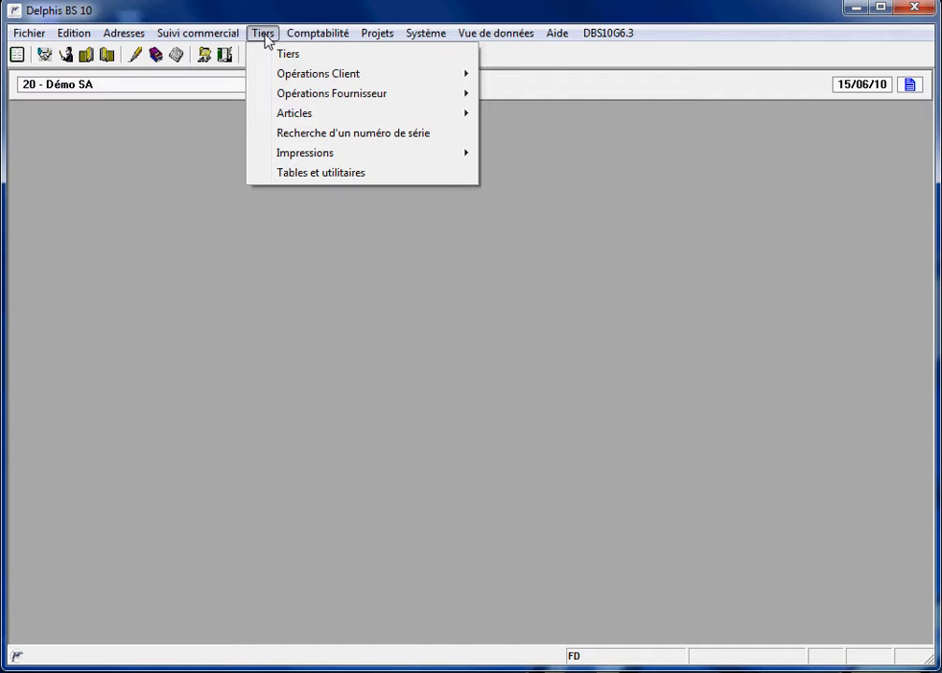
mouse_move(302, 38)
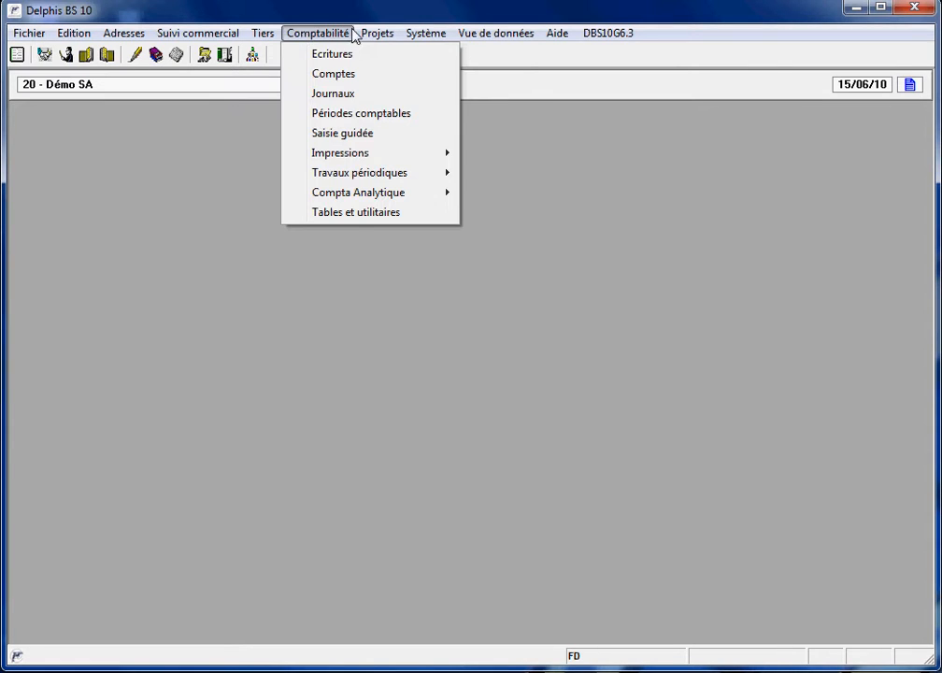
mouse_move(375, 35)
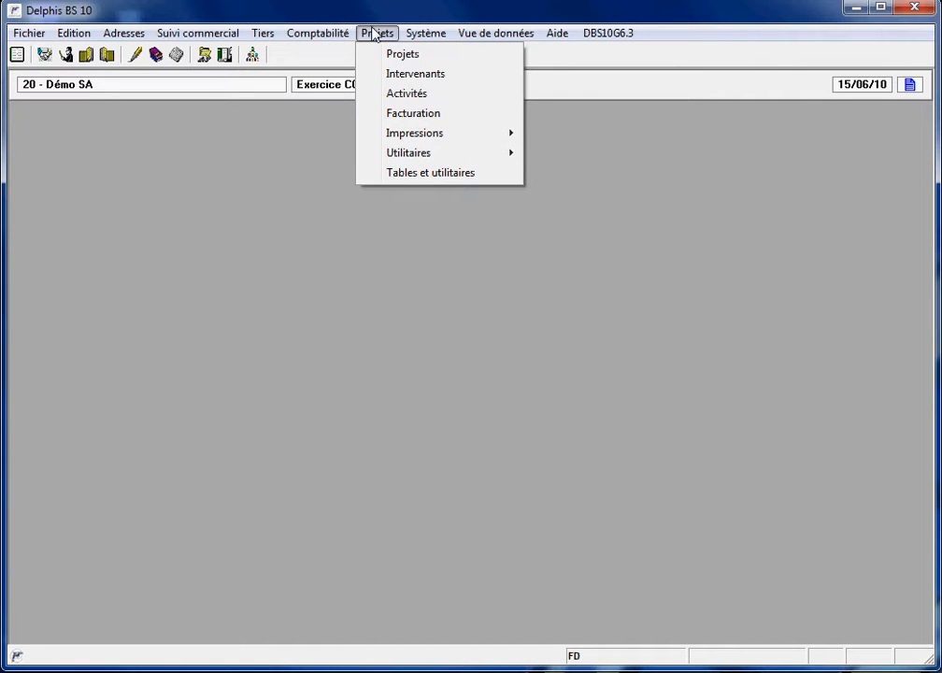
mouse_move(480, 39)
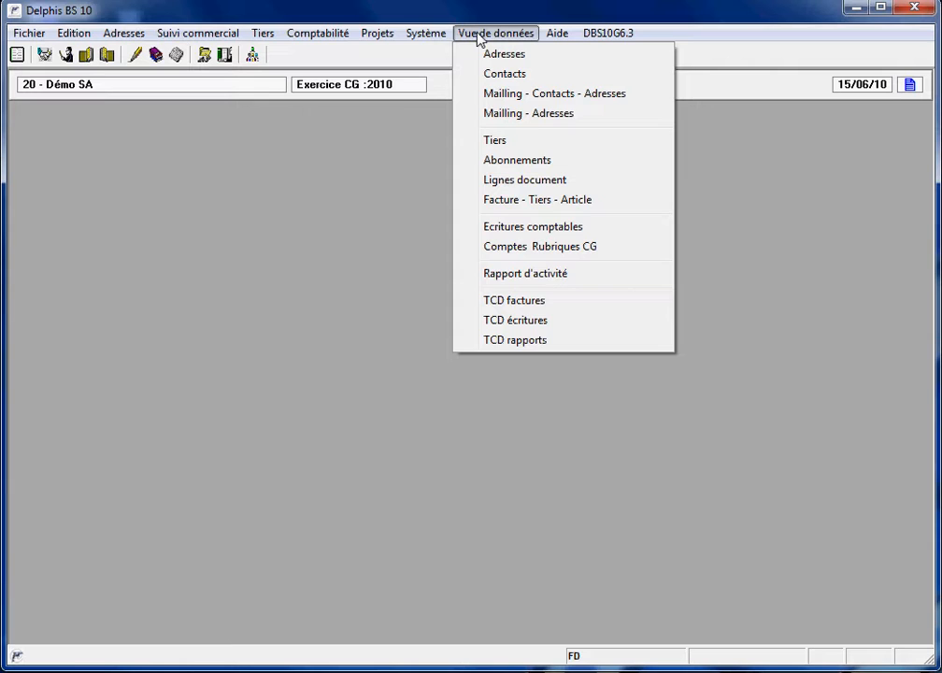
left_click(303, 68)
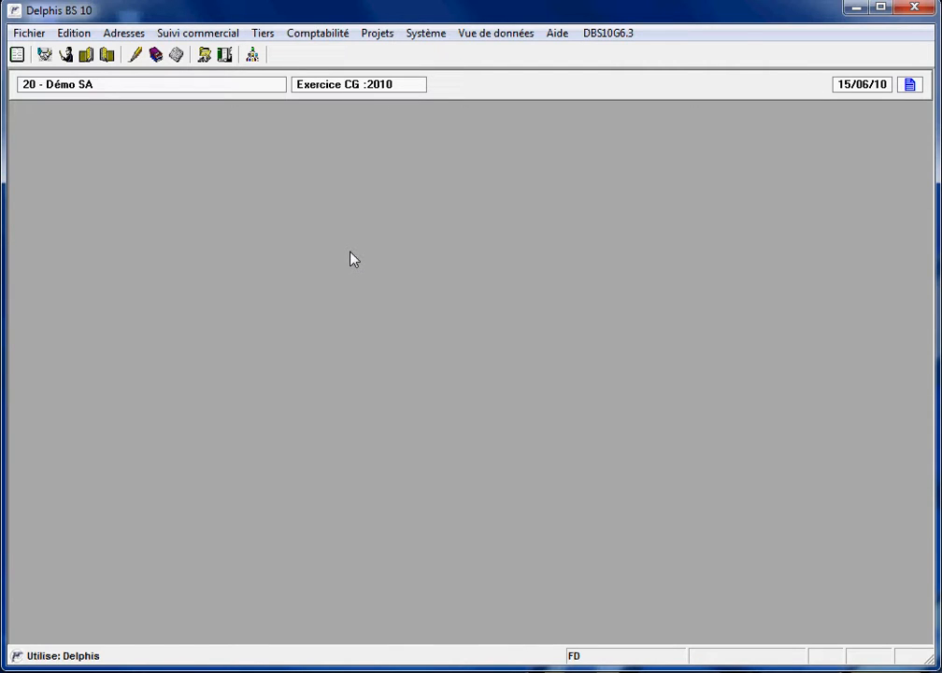
- Search the third parties for "Del" and open the record of the client Delphisoft
left_click(66, 57)
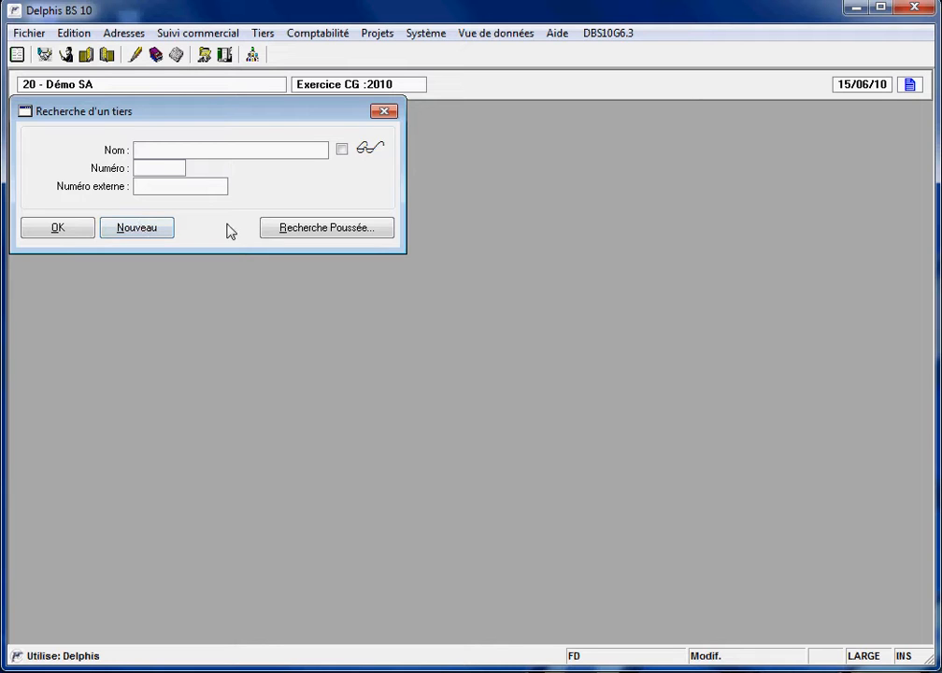
type("Del")
left_click(84, 228)
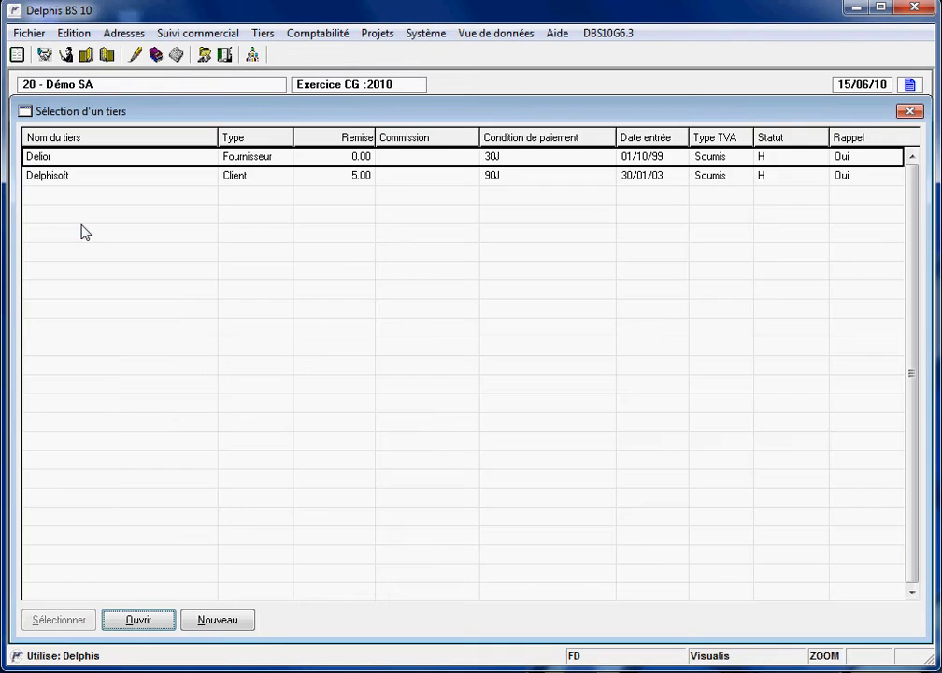
left_click(101, 177)
left_click(154, 621)
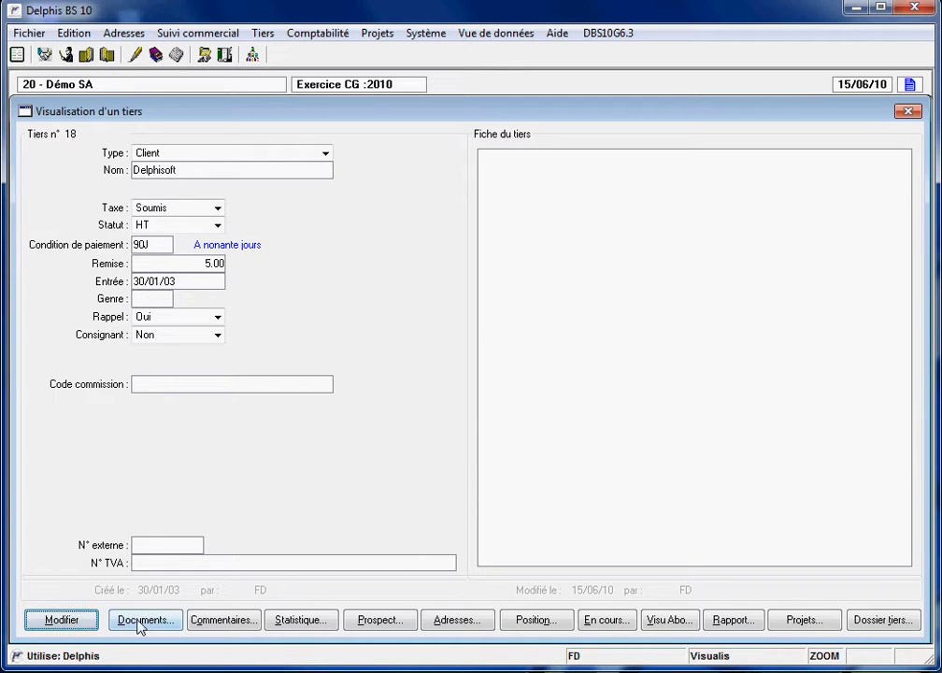
- View Delphisoft's turnover statistics and the files in its third-party folder, closing both windows
left_click(318, 628)
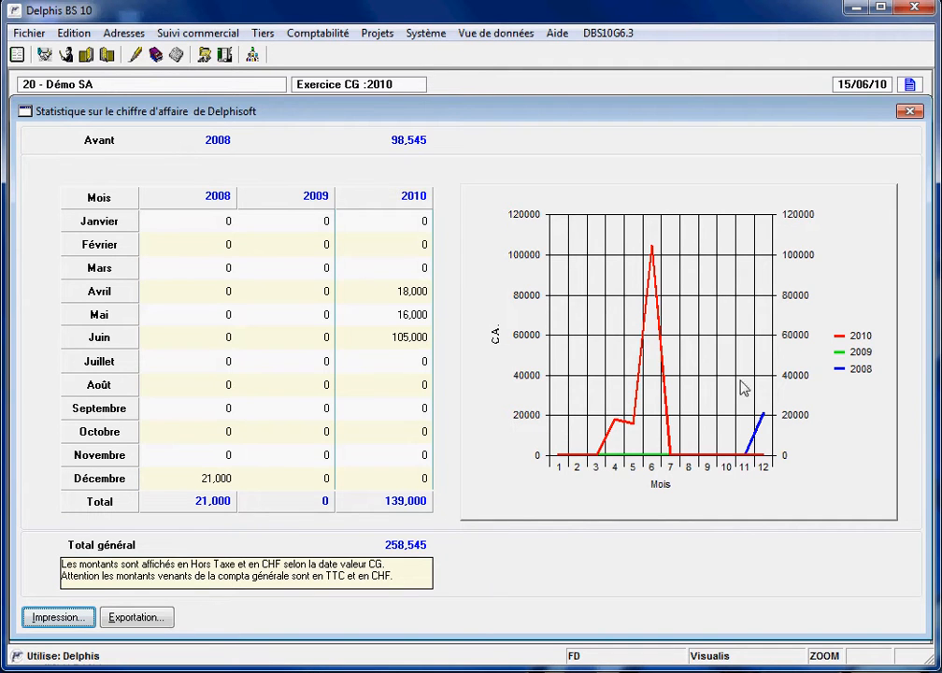
left_click(910, 111)
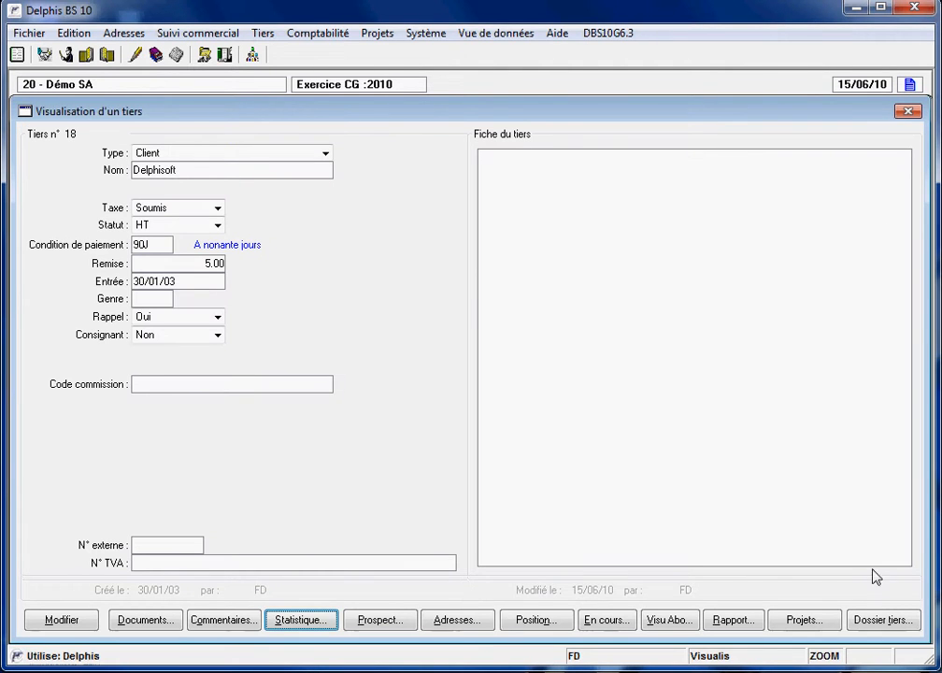
left_click(871, 623)
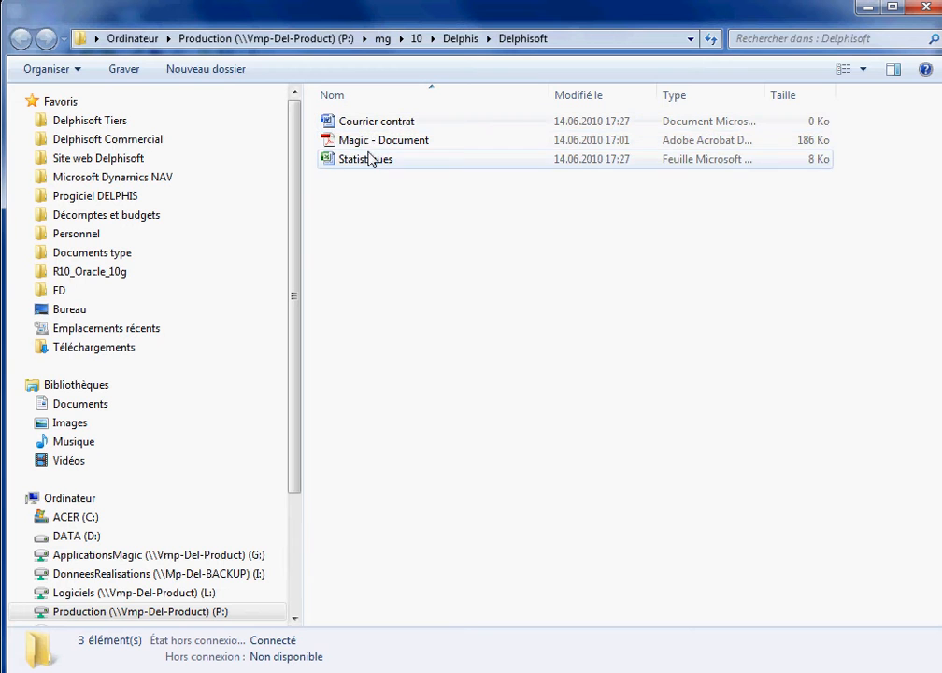
left_click(918, 9)
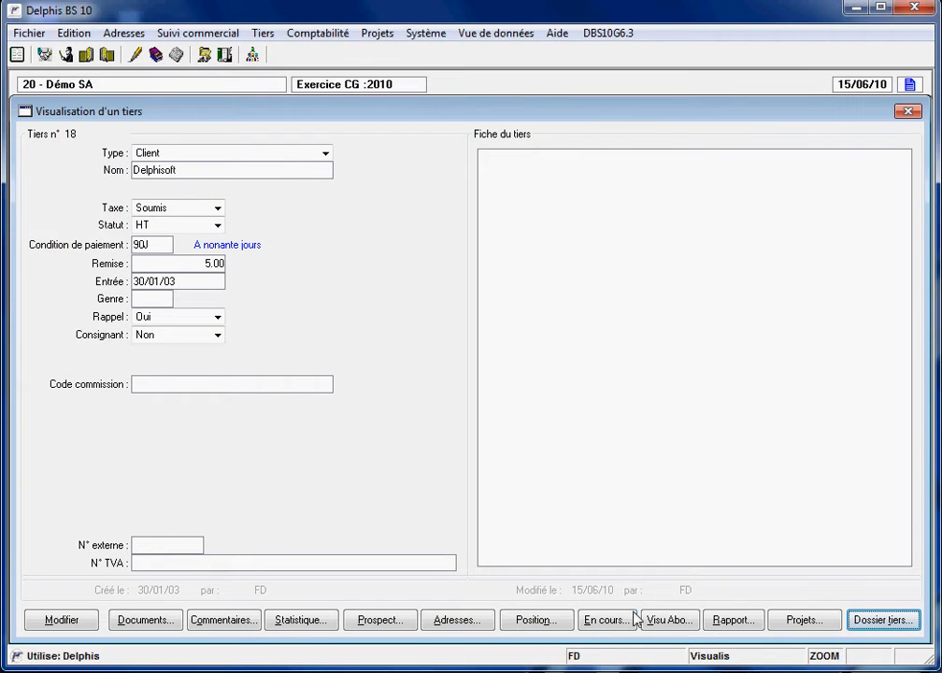
- Filter Delphisoft's pending documents to orders and open the order document containing the TABLE BOIS item
left_click(604, 626)
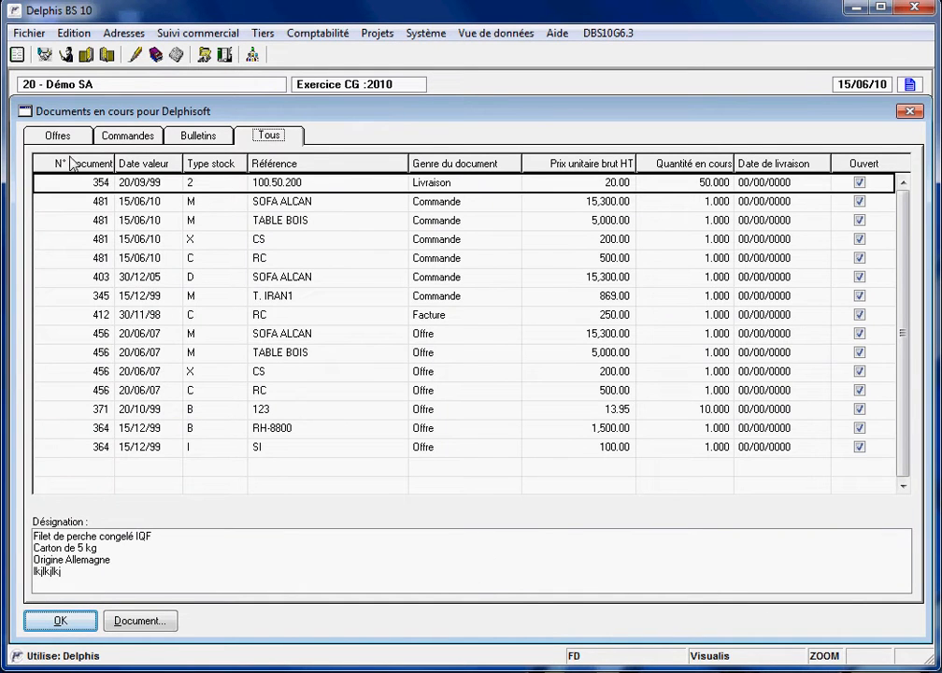
left_click(106, 137)
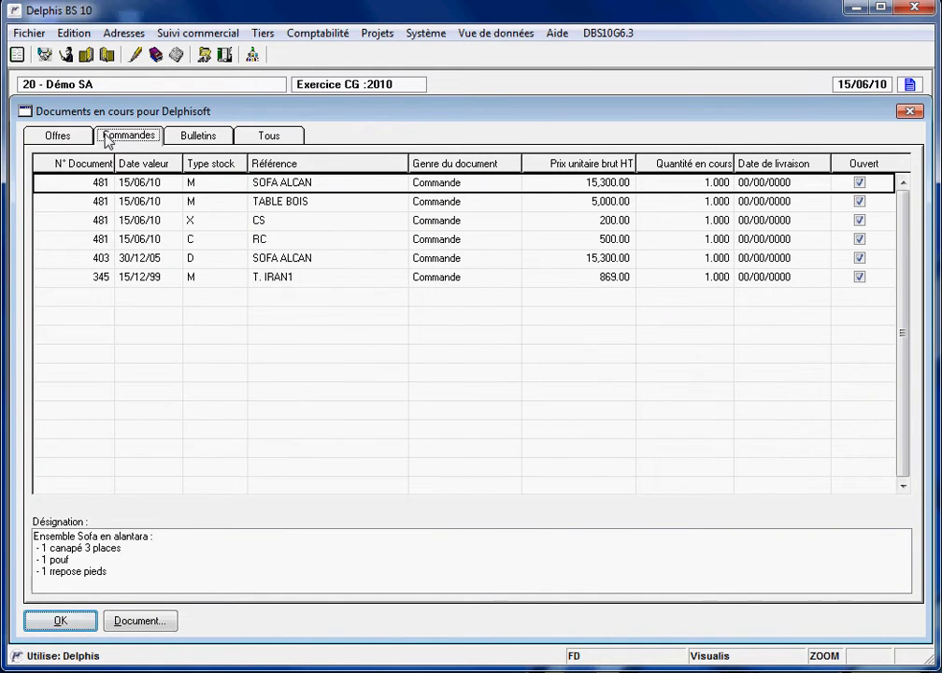
left_click(137, 204)
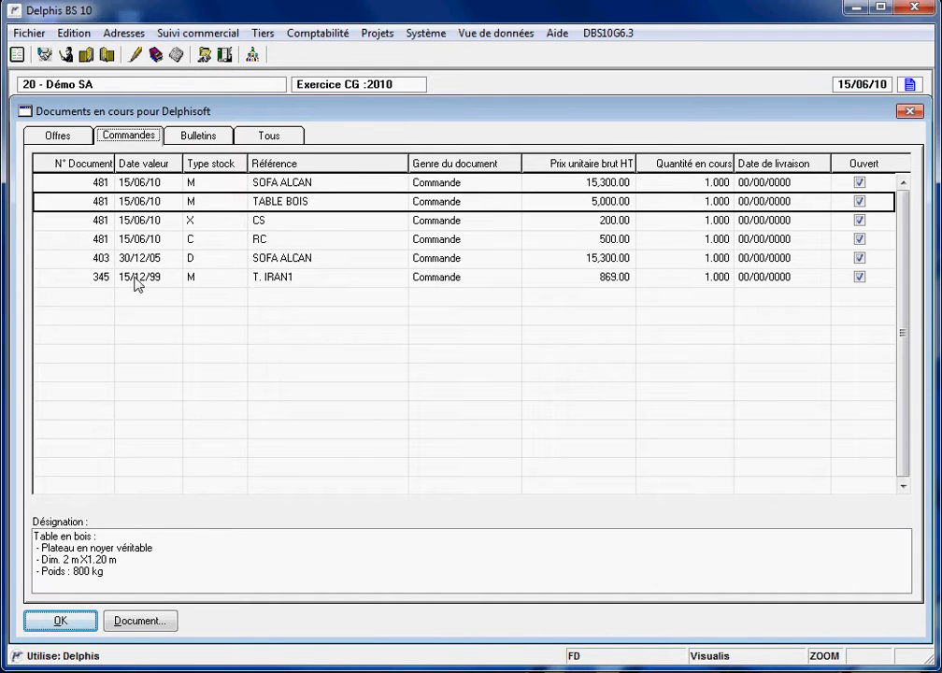
left_click(165, 621)
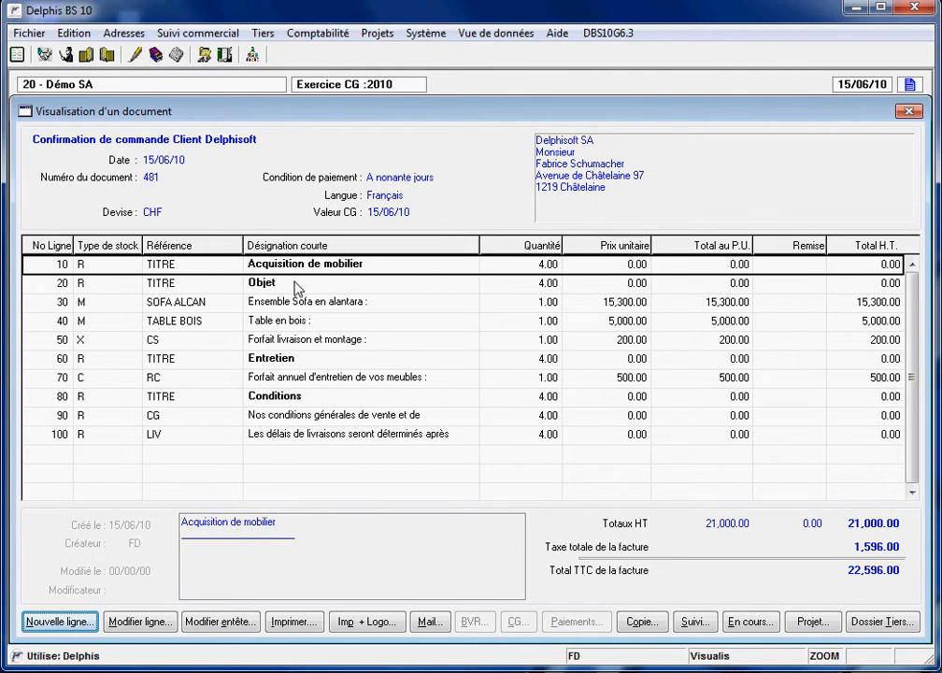
- Review the descriptions of the order's sofa, delivery, annual maintenance, general conditions and delivery time lines
left_click(297, 286)
left_click(292, 309)
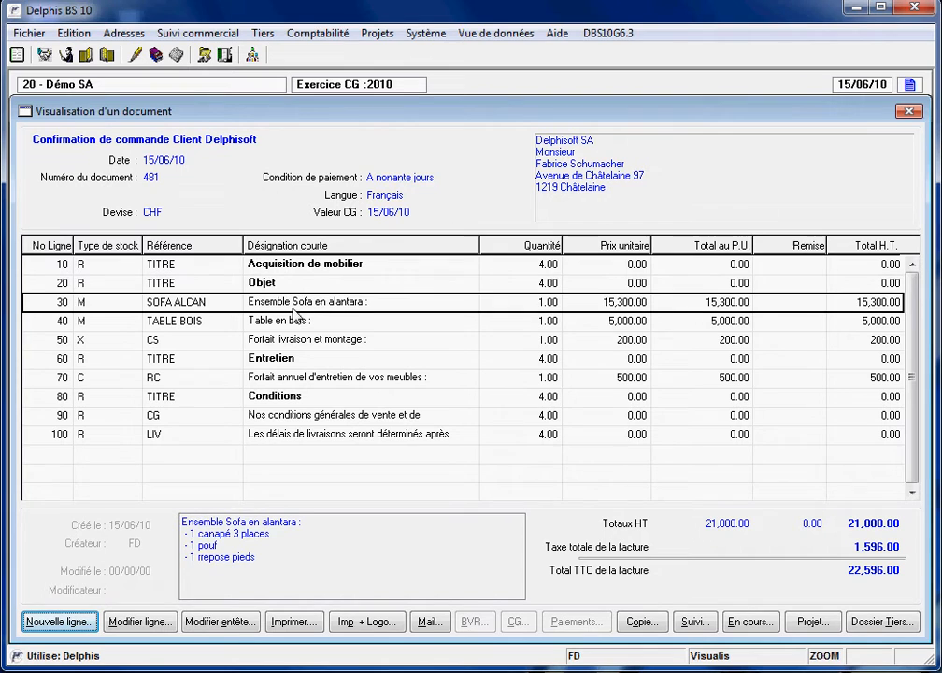
left_click(300, 342)
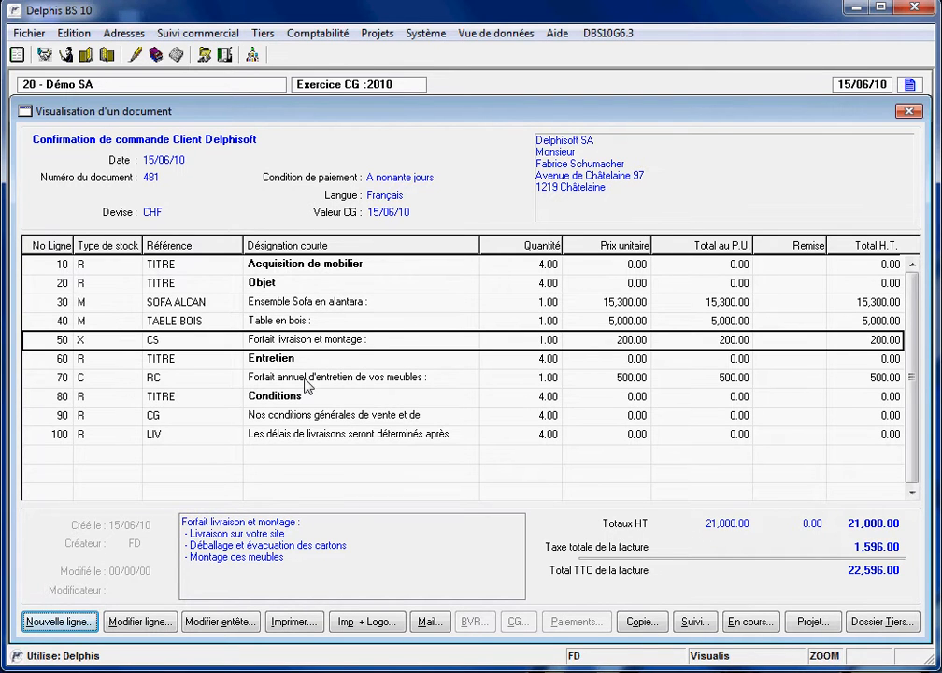
left_click(306, 383)
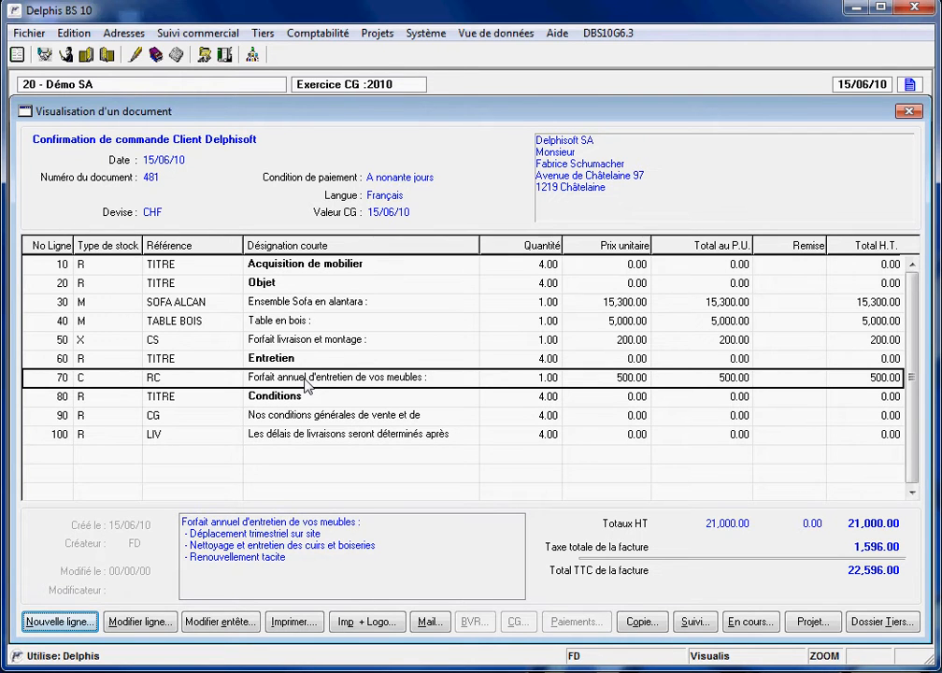
left_click(320, 423)
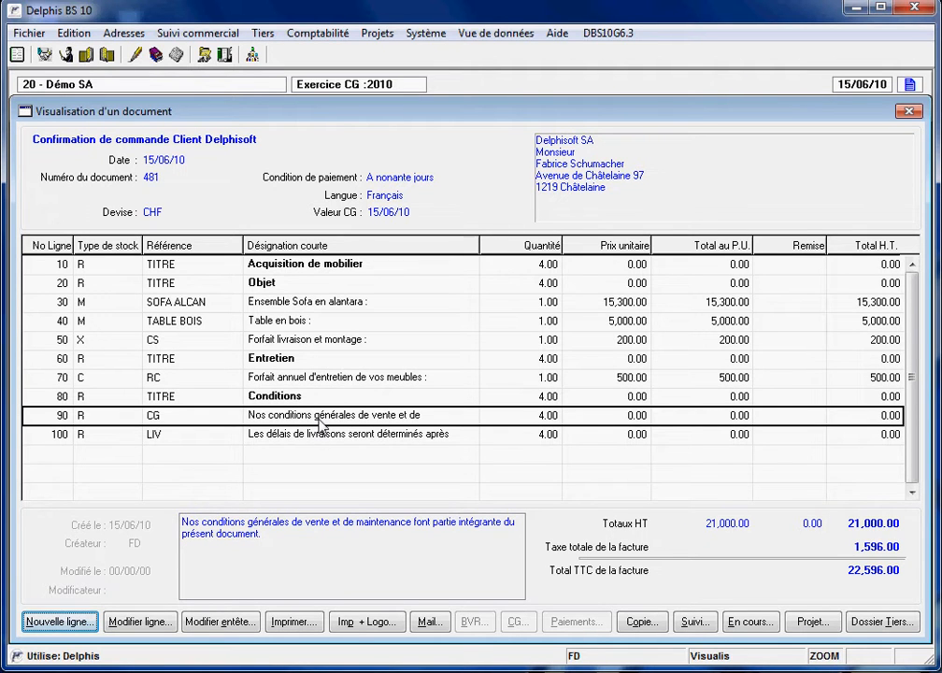
left_click(326, 435)
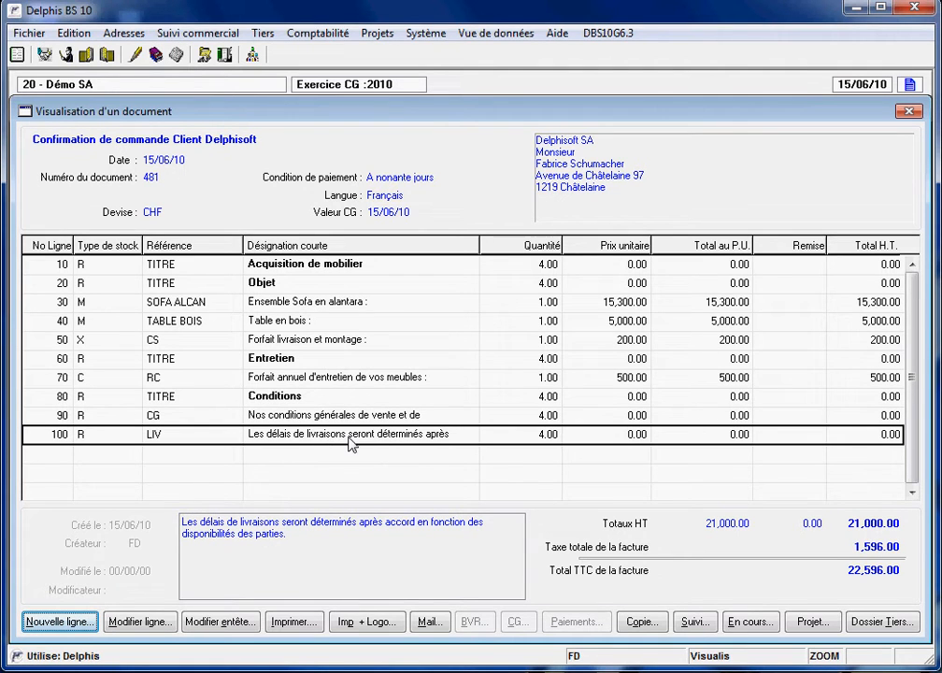
- Inspect the TABLE BOIS order line and its article record, and return to the Delphisoft client record
left_click(277, 324)
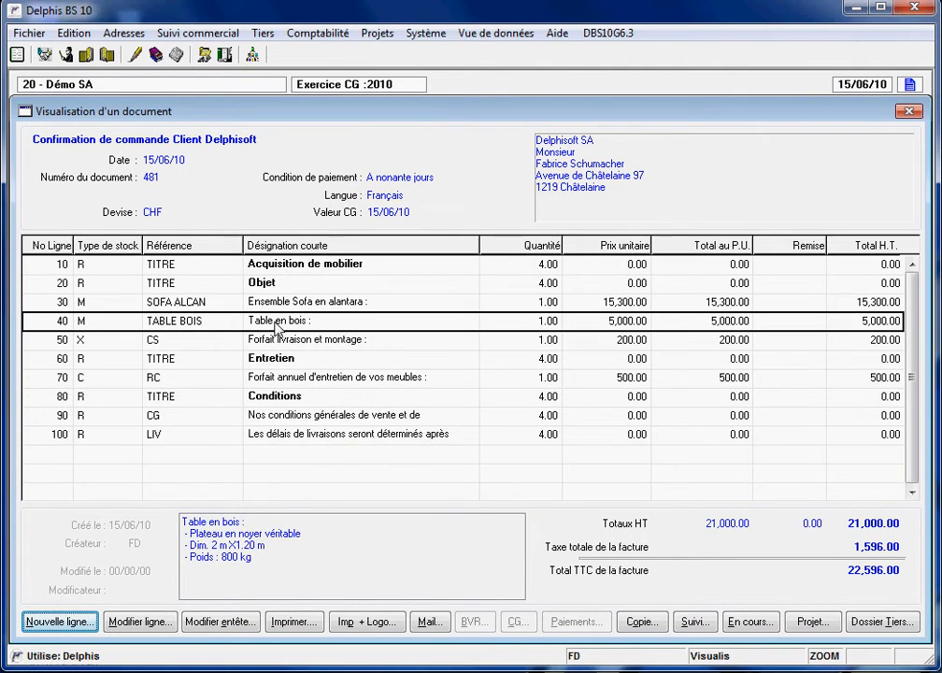
left_click(143, 621)
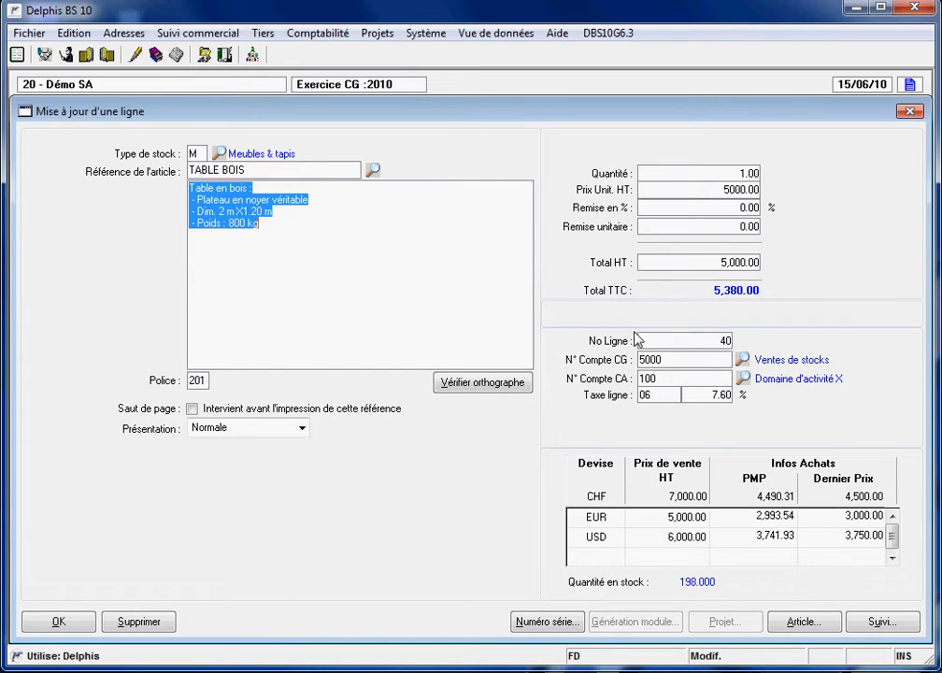
left_click(805, 620)
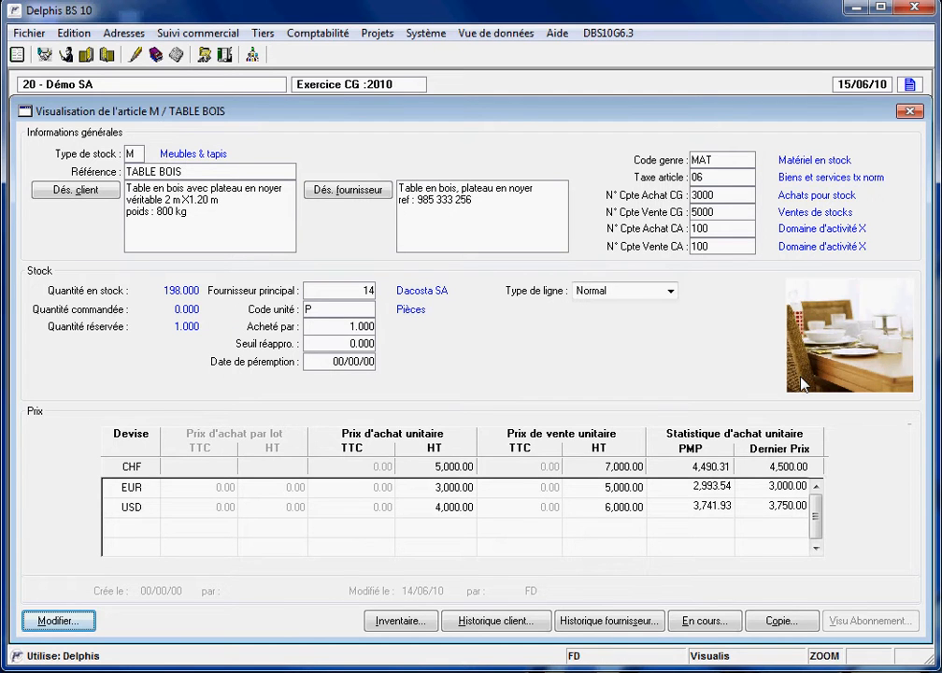
left_click(907, 113)
left_click(909, 113)
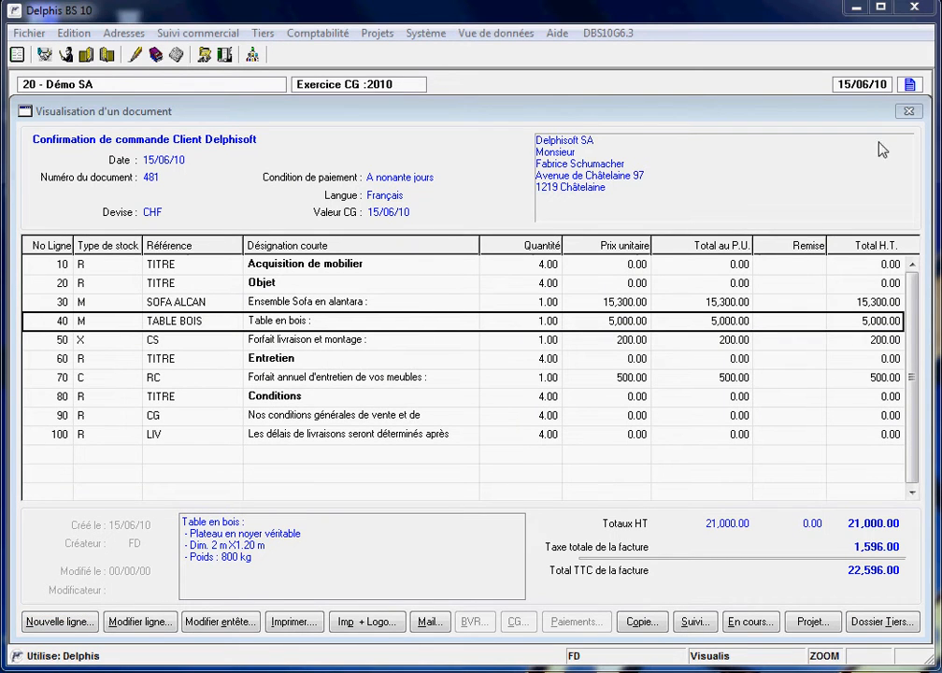
left_click(908, 111)
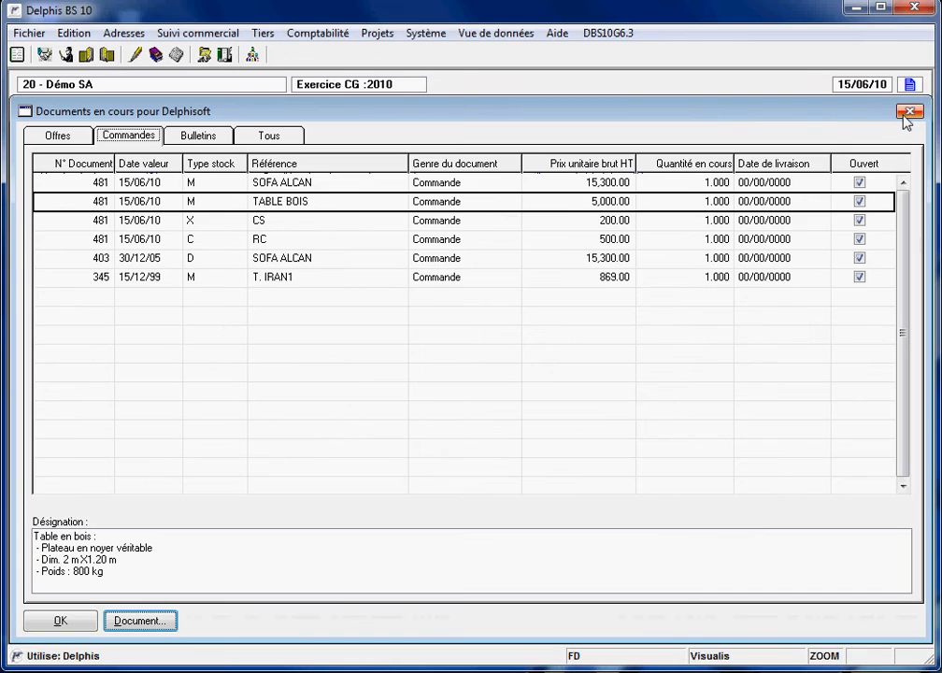
left_click(905, 113)
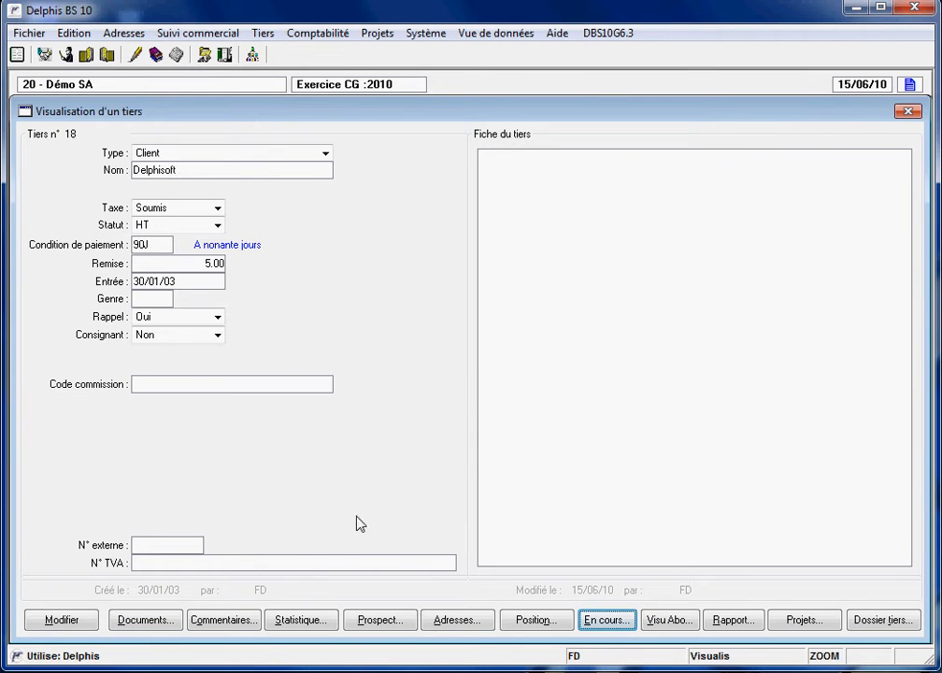
- Look through Delphisoft's offers and movements and create a new invoice for the client with the default header values
left_click(140, 621)
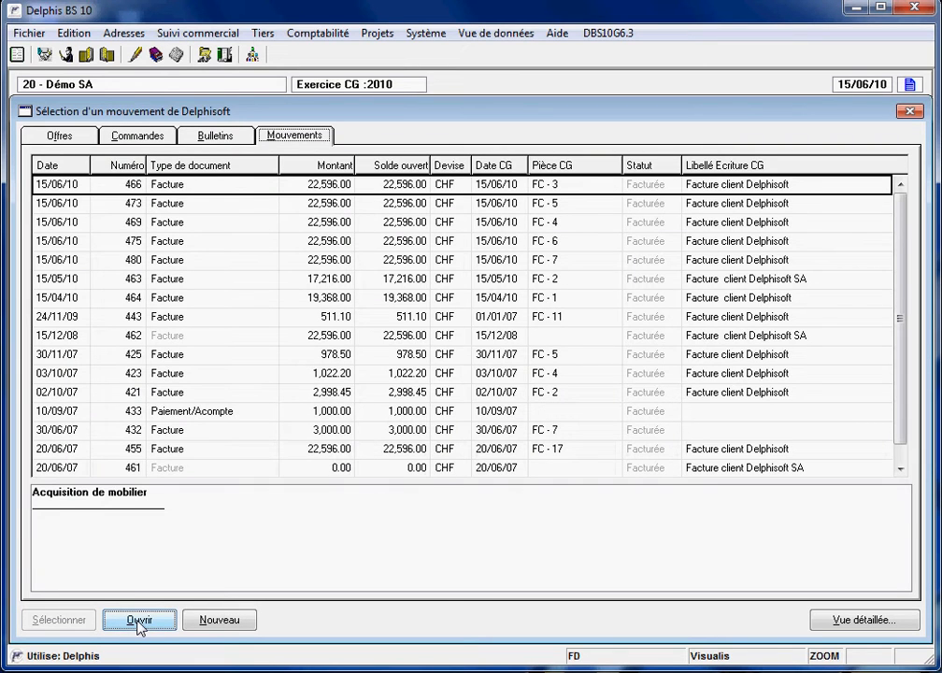
left_click(58, 135)
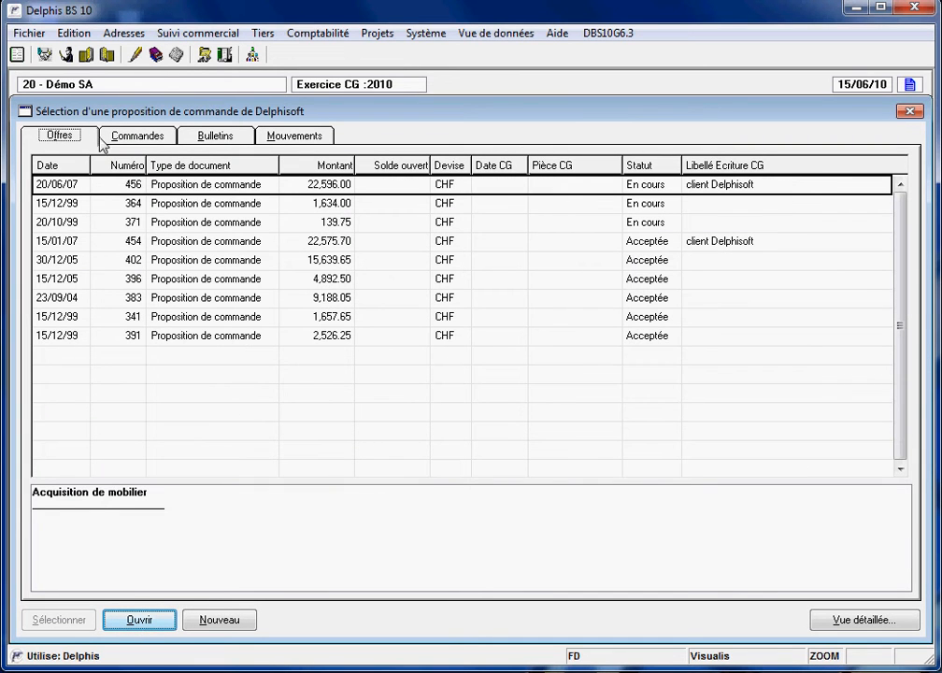
left_click(287, 140)
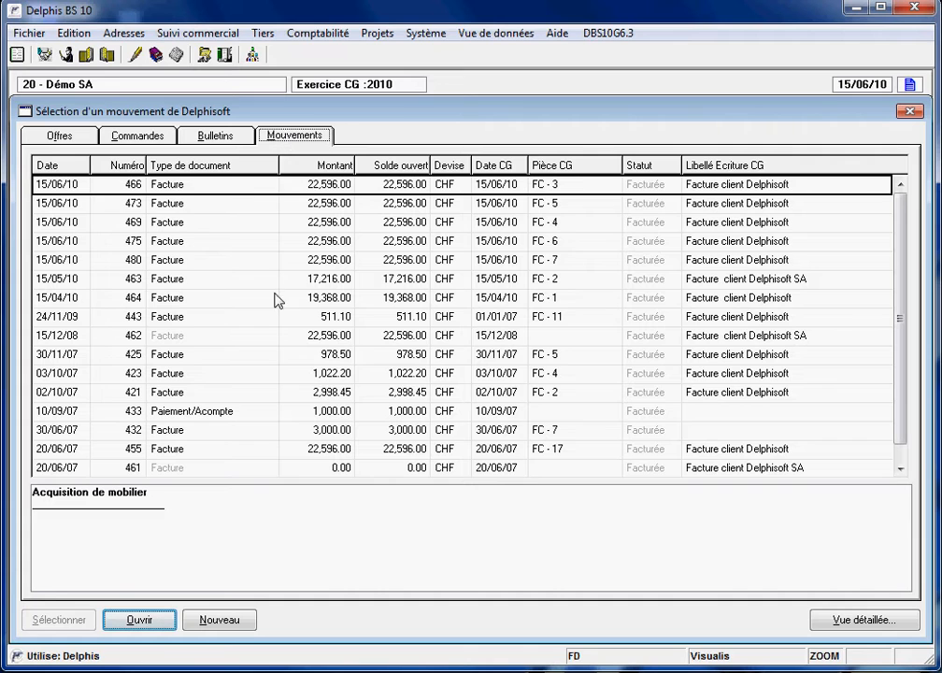
left_click(226, 623)
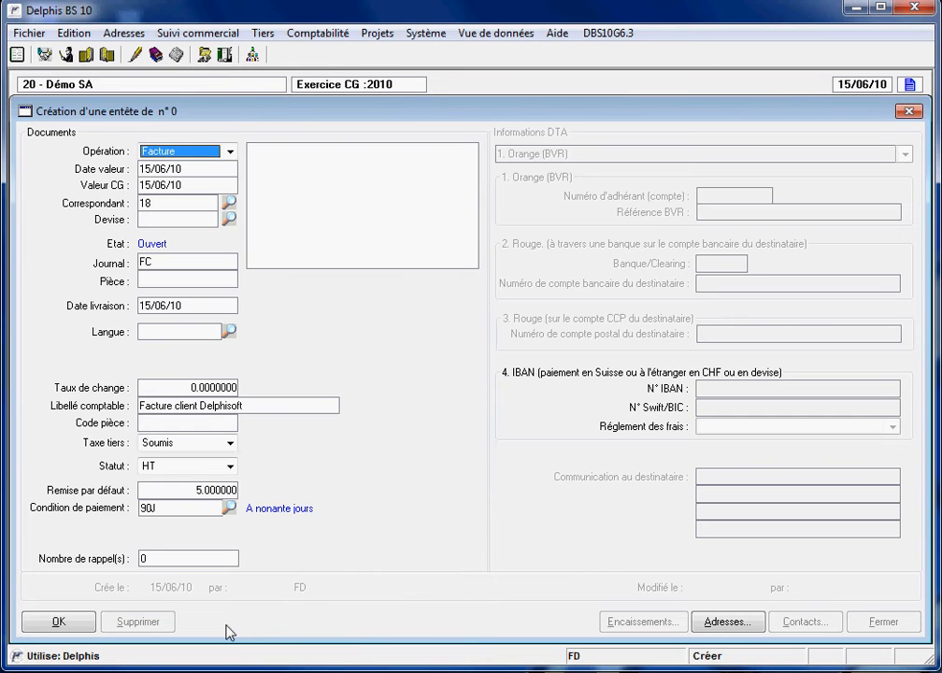
left_click(59, 622)
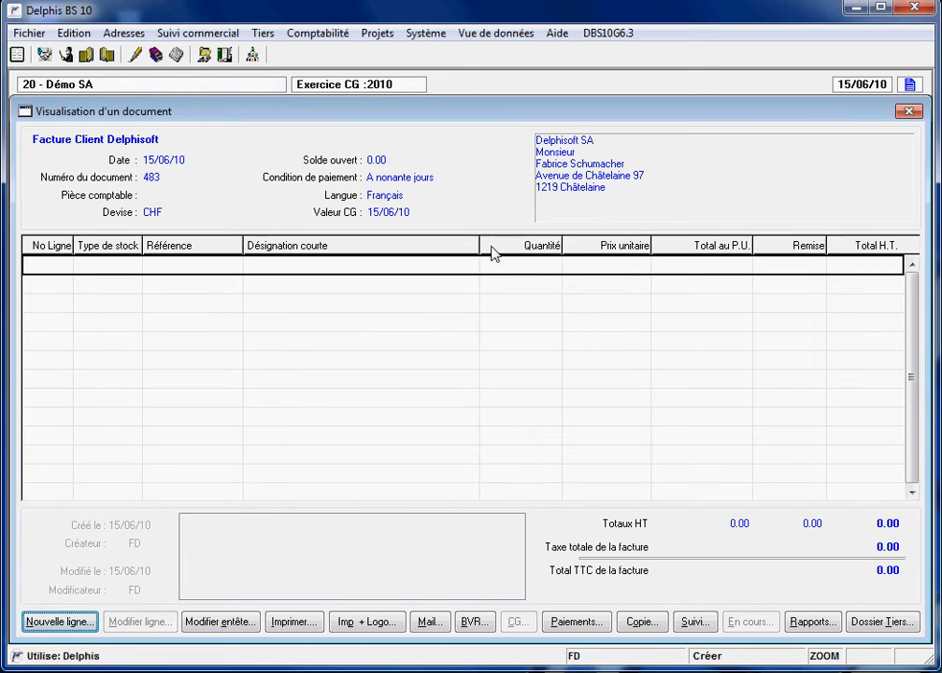
- Fill the new invoice with the lines of the pending order confirmation dated 15/06/10 for 22,596.00 CHF
left_click(695, 623)
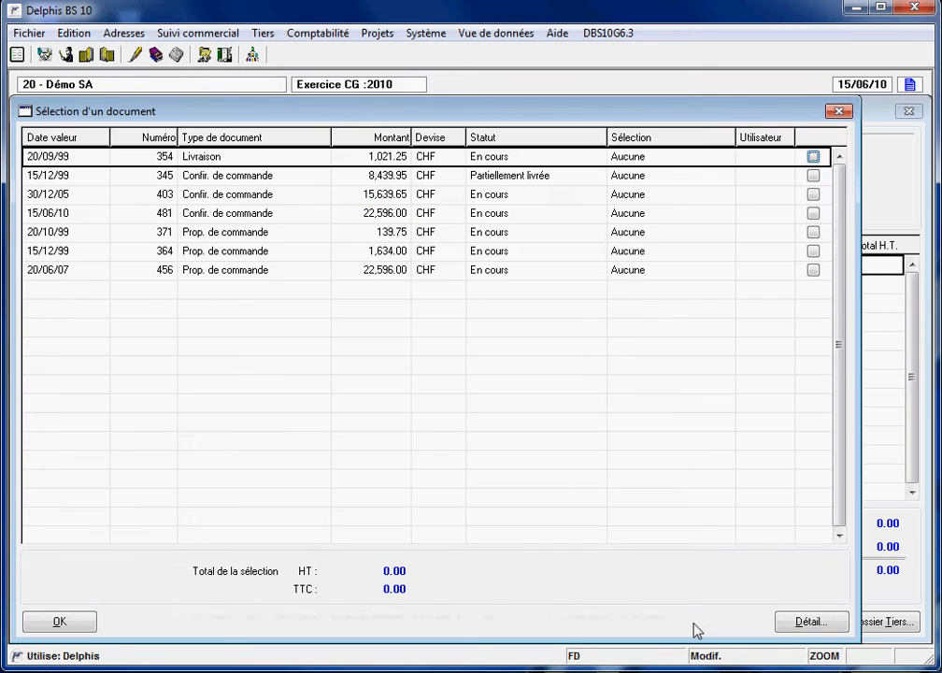
left_click(372, 221)
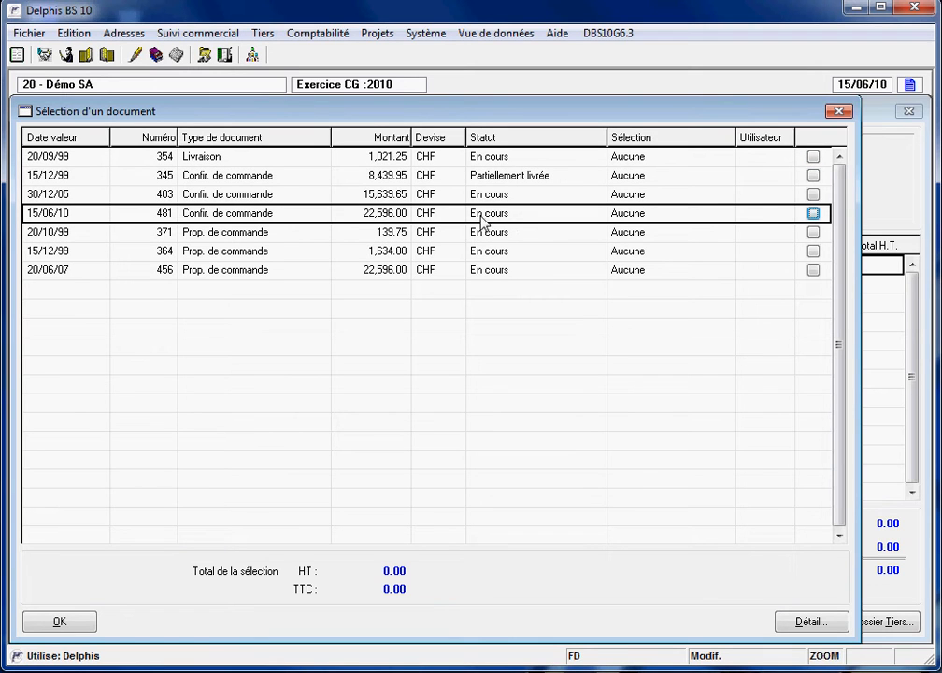
left_click(814, 214)
left_click(84, 623)
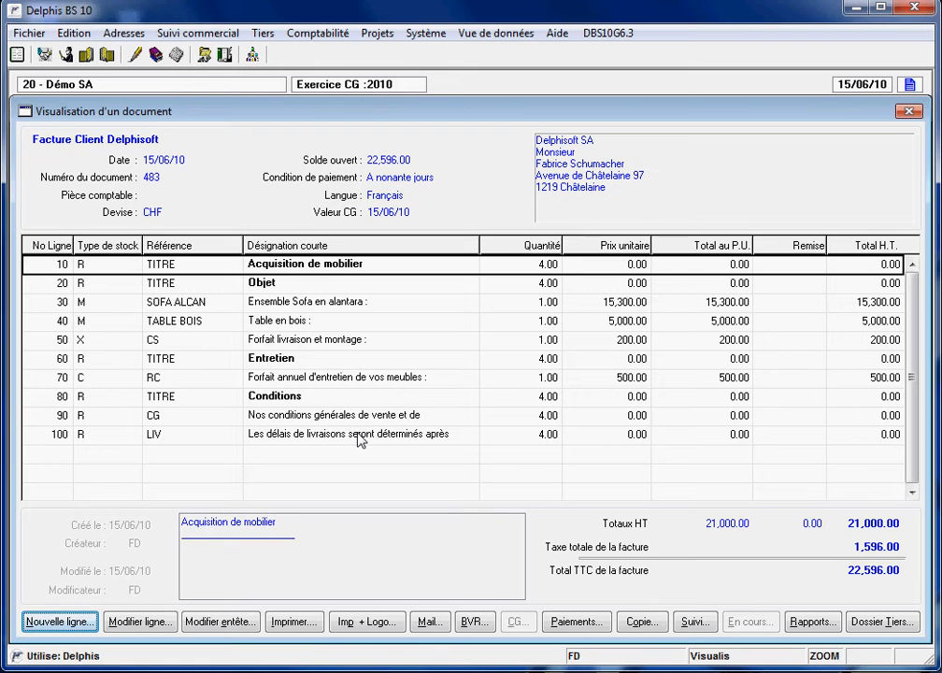
- Print the invoice with PDFCreator, replacing Magic - Document.pdf on the desktop, and review the whole page in the PDF reader before closing it
left_click(291, 621)
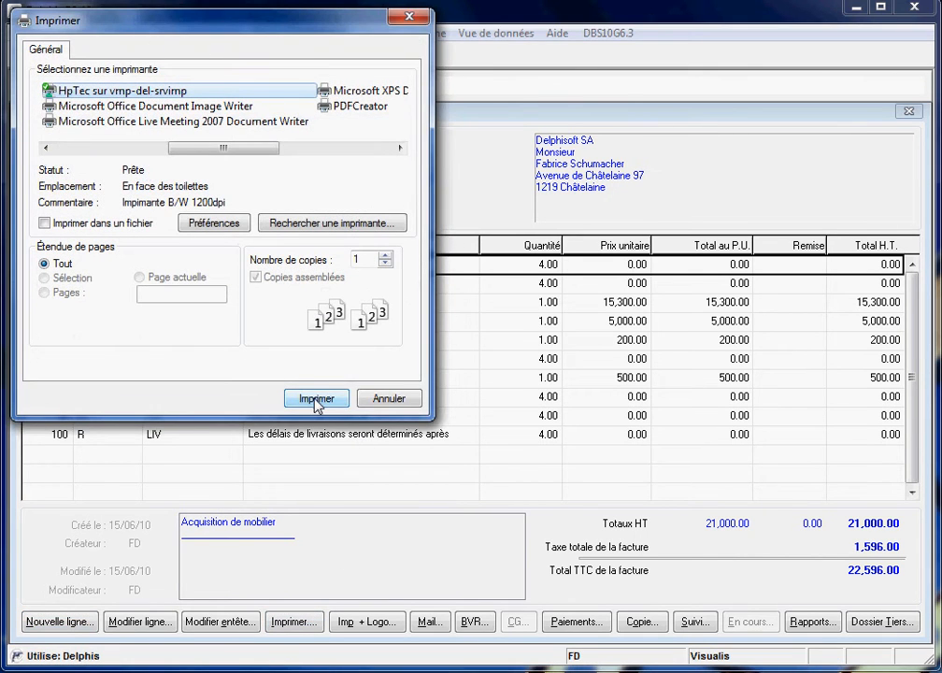
double_click(348, 110)
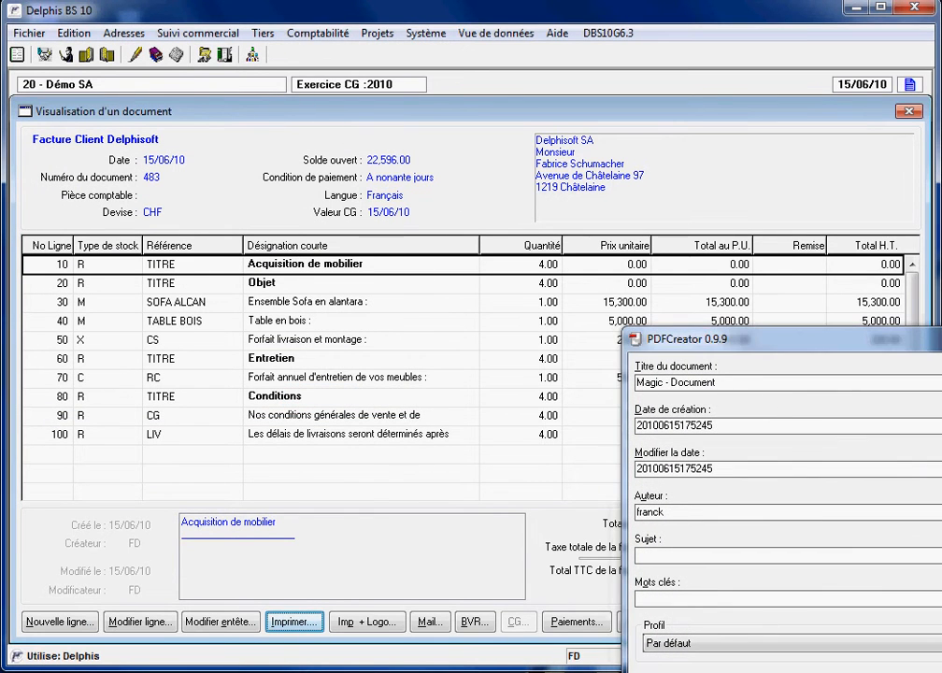
key("Return")
key("Return")
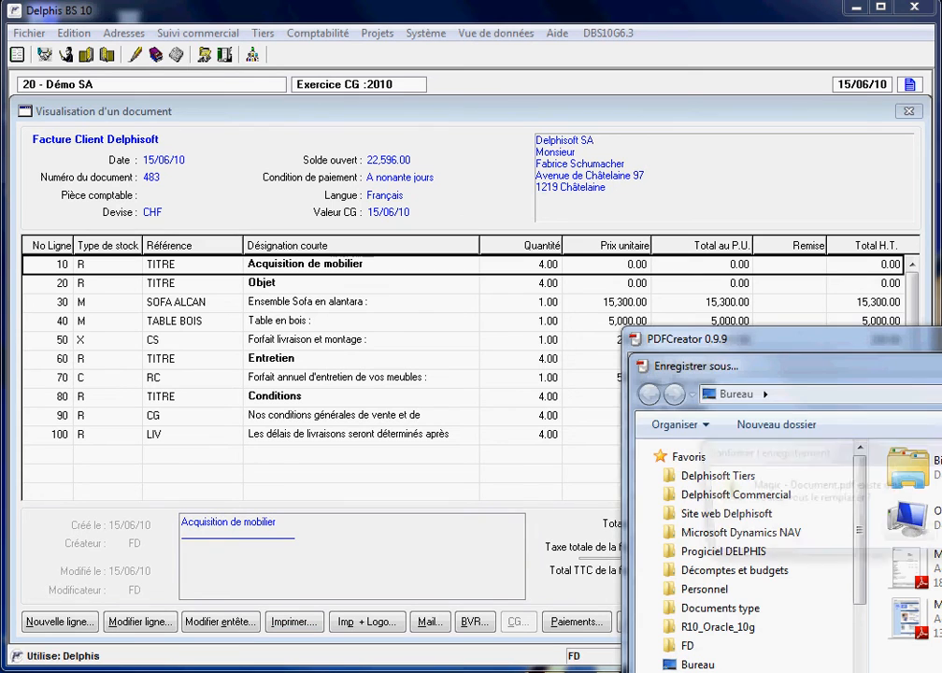
left_click(909, 539)
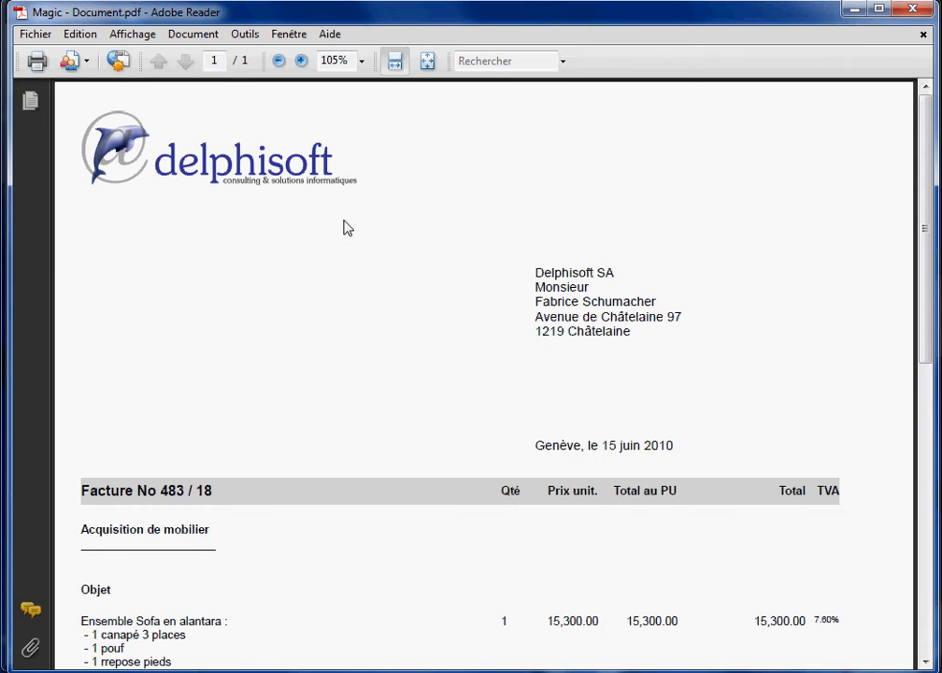
left_click(427, 62)
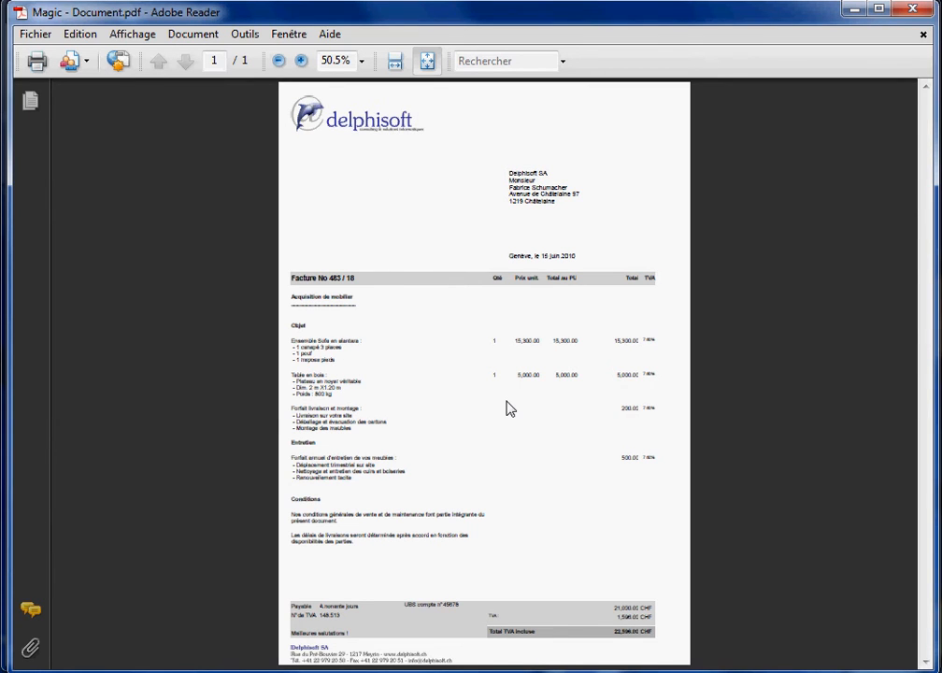
left_click(910, 11)
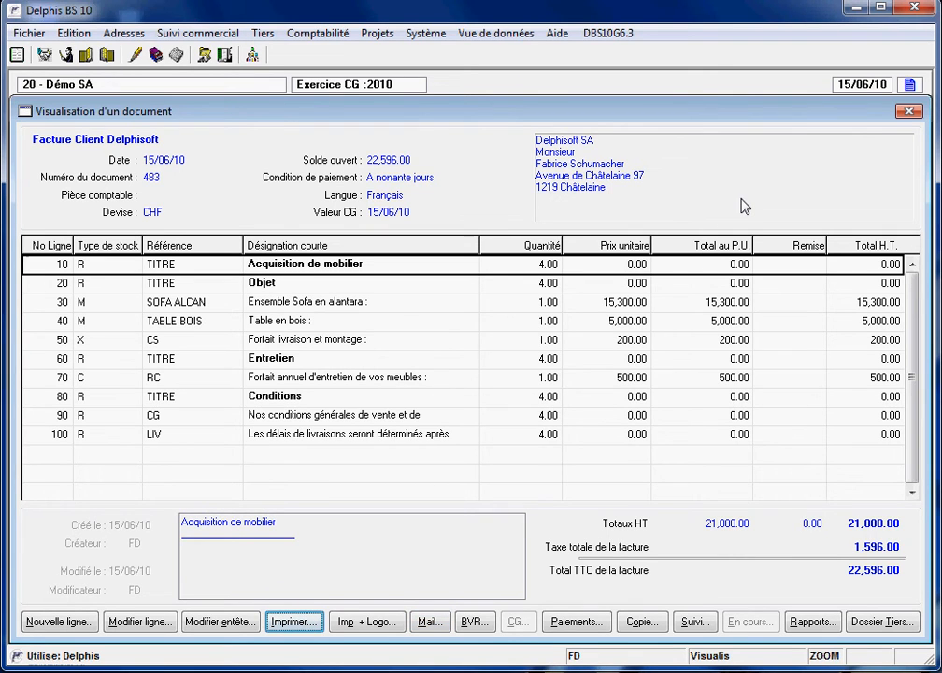
- Leave the invoice and list the client movements awaiting accounting validation with value dates from 01/01/10 to 31/12/10
left_click(909, 113)
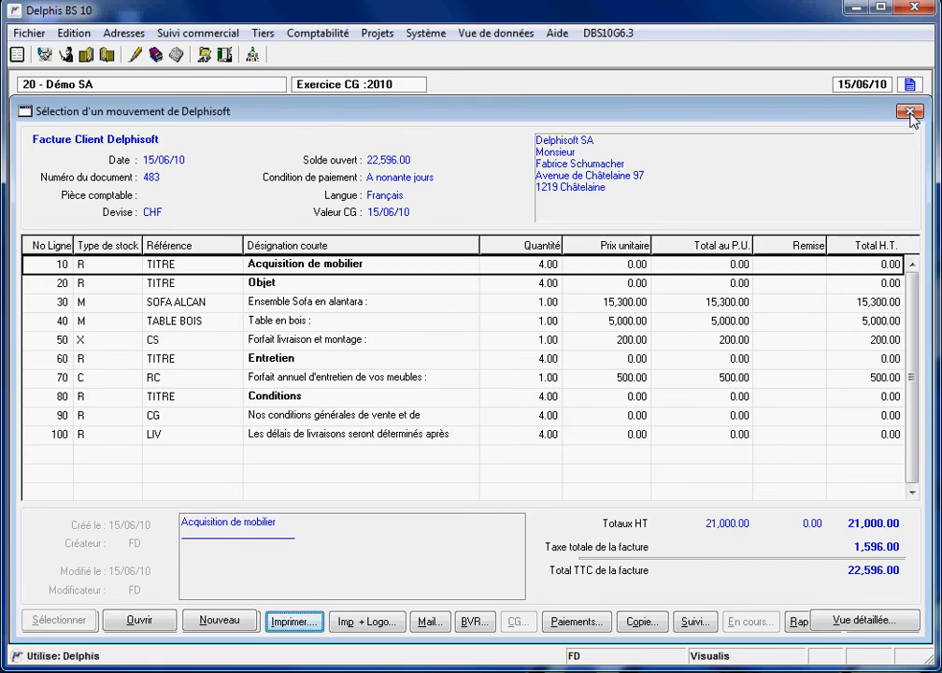
left_click(319, 34)
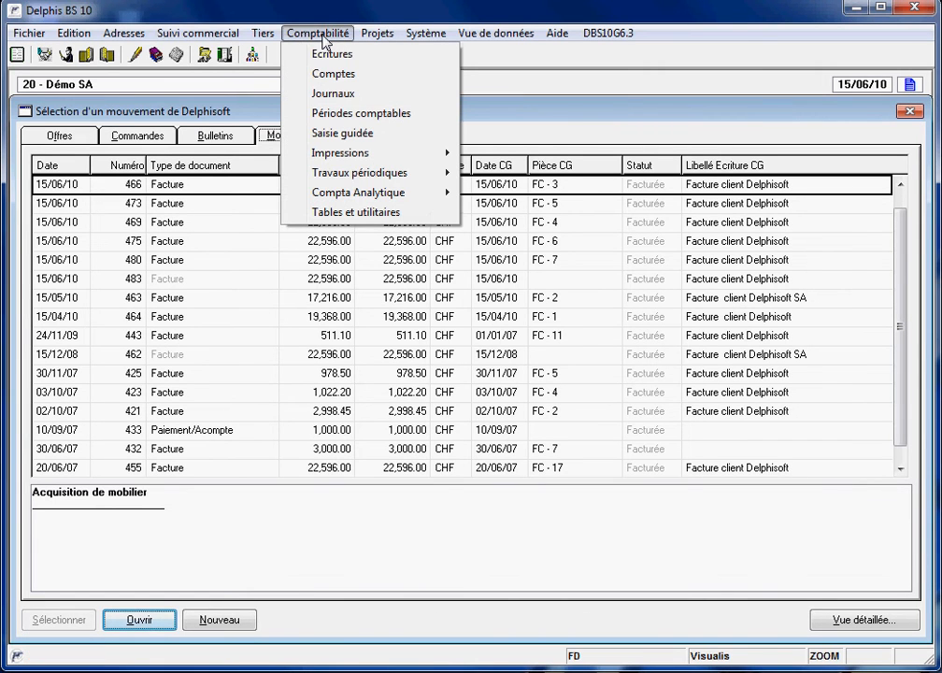
mouse_move(442, 173)
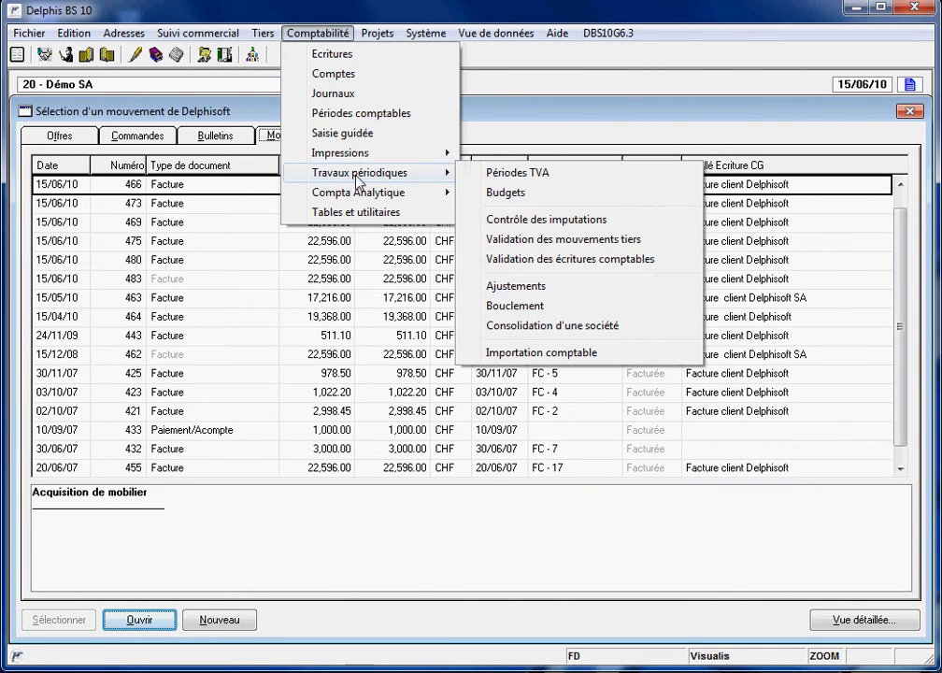
left_click(592, 240)
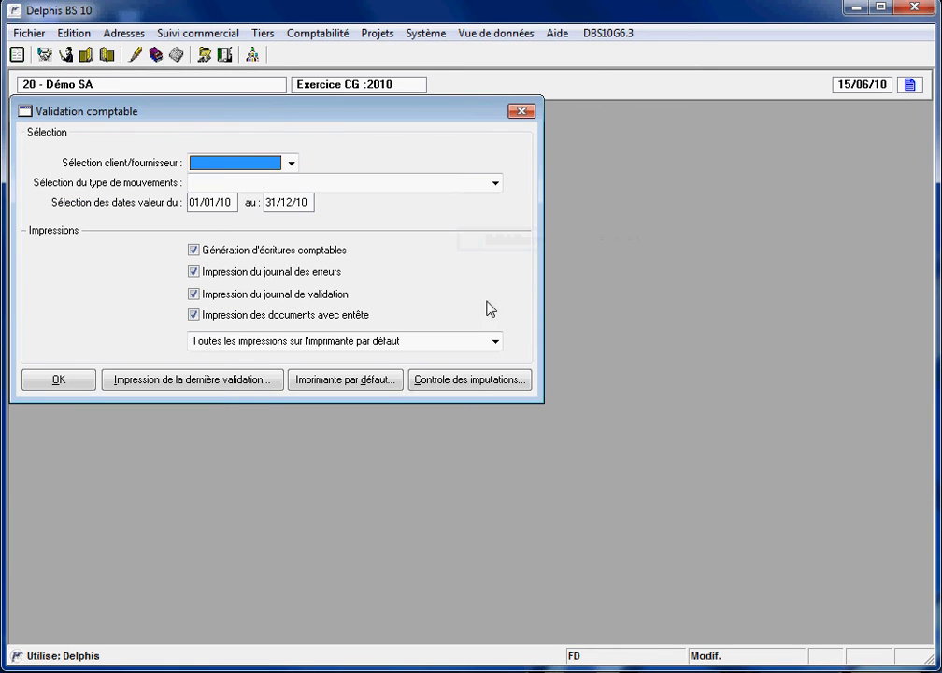
left_click(291, 163)
left_click(280, 190)
left_click(82, 380)
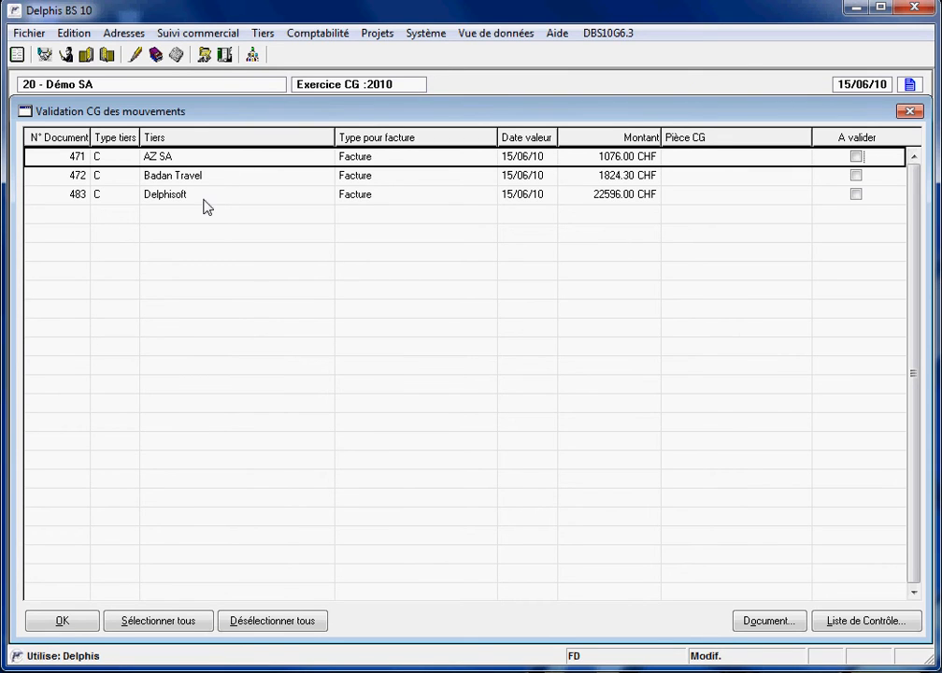
- Validate only the Delphisoft invoice in the accounts, print the validation output with PDFCreator, and close the validation
left_click(195, 625)
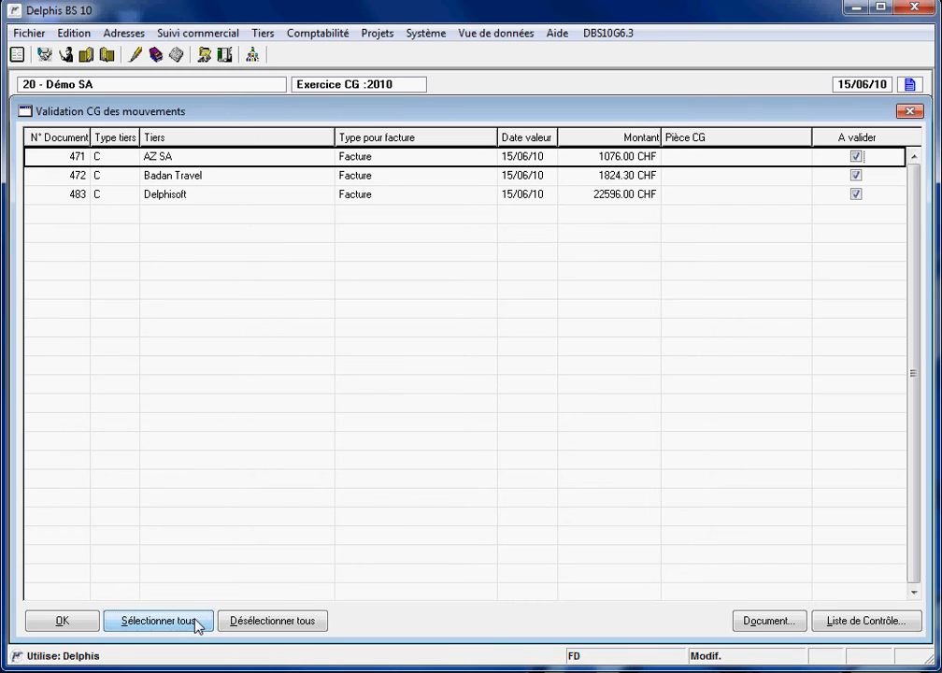
left_click(247, 625)
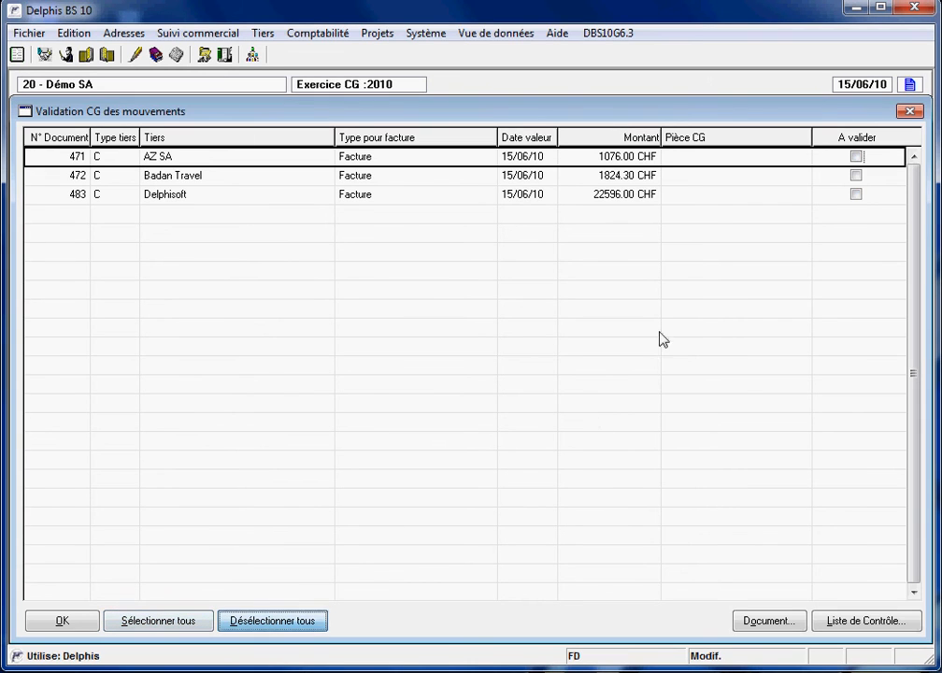
left_click(856, 194)
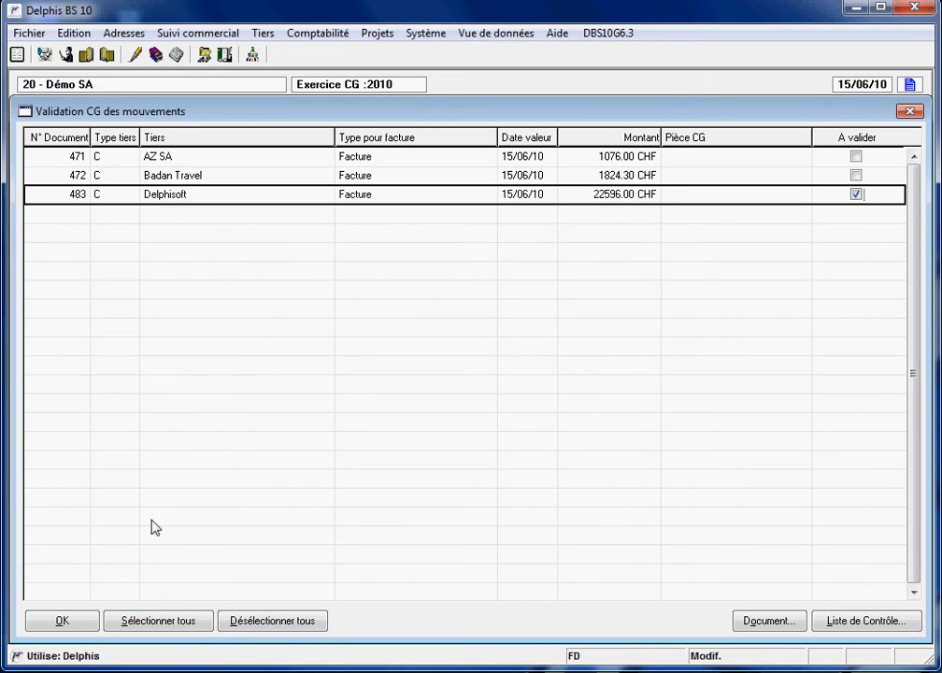
left_click(87, 625)
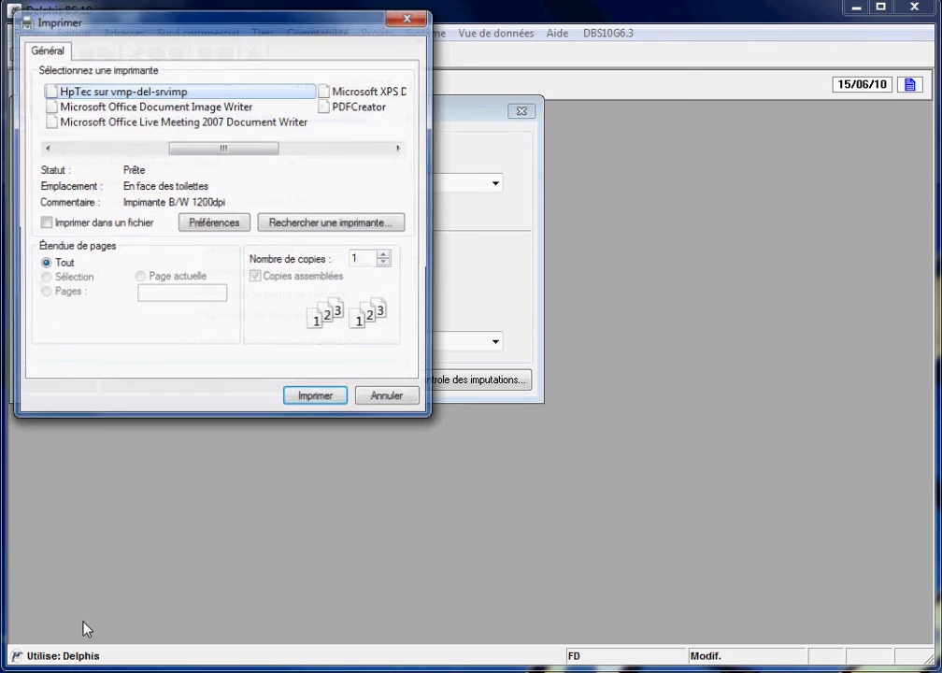
left_click(346, 110)
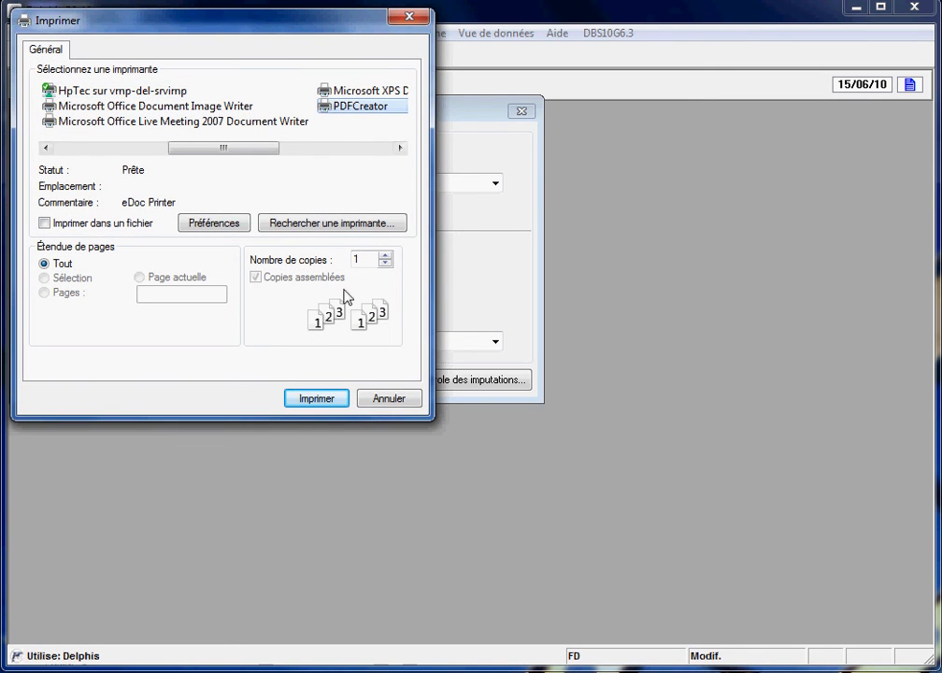
left_click(322, 399)
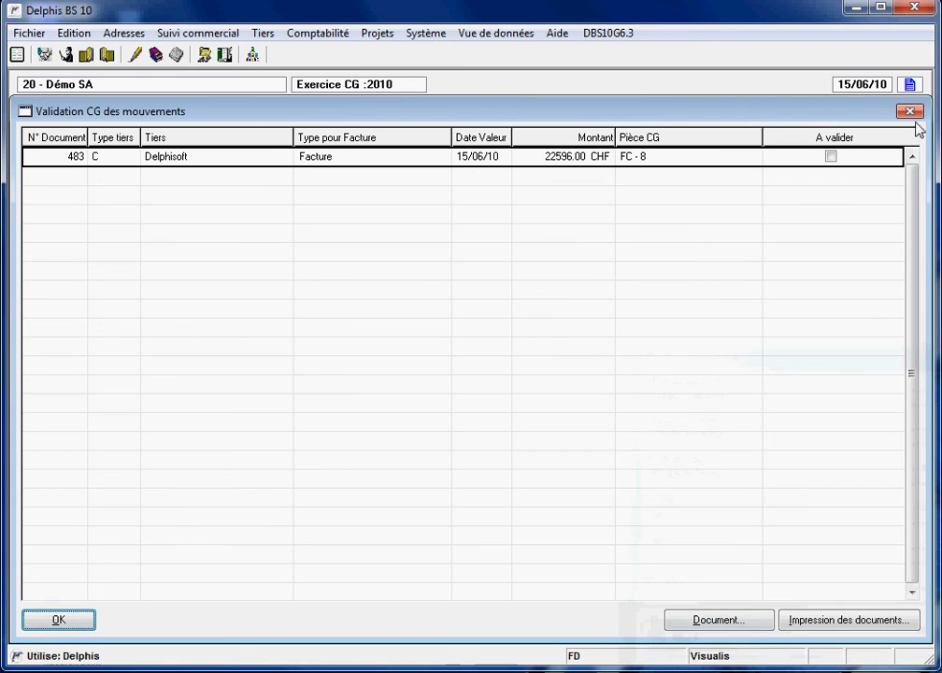
left_click(909, 112)
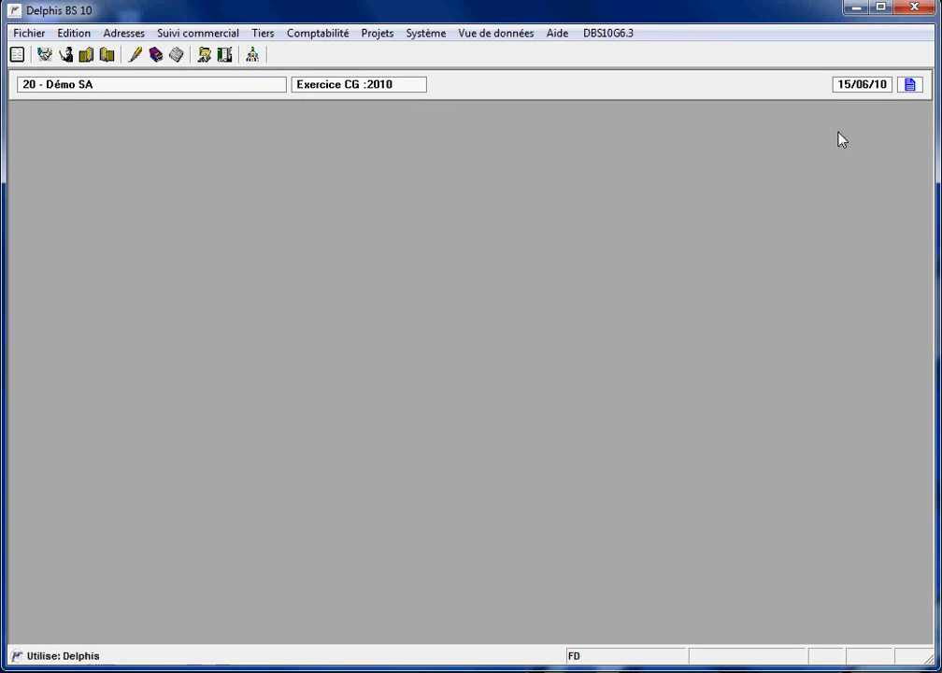
- Search the third parties for "Del" and open the Delphisoft client record
left_click(262, 33)
left_click(283, 55)
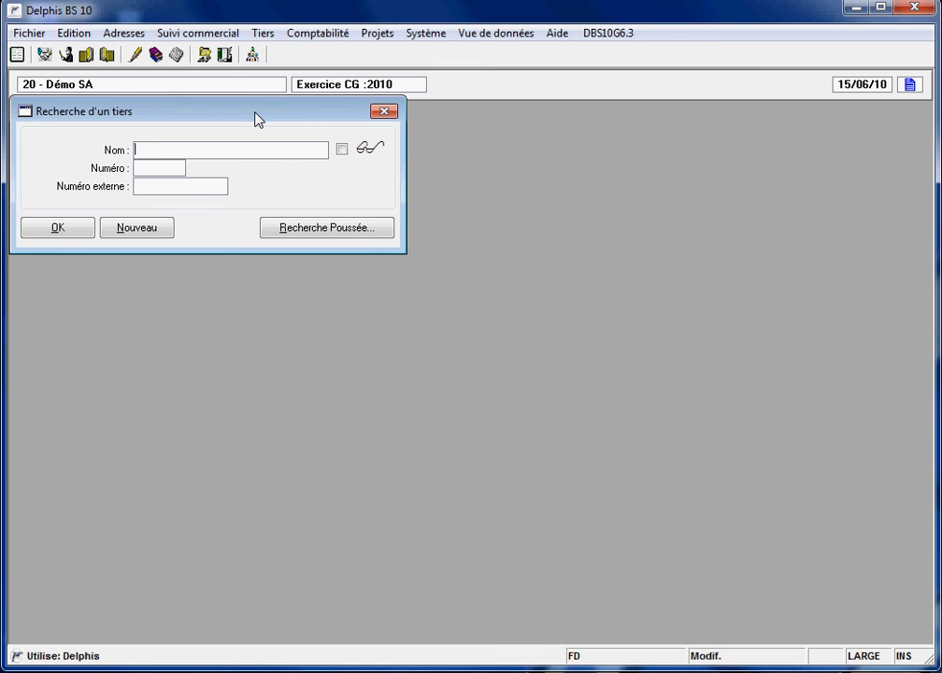
type("Del")
key("Return")
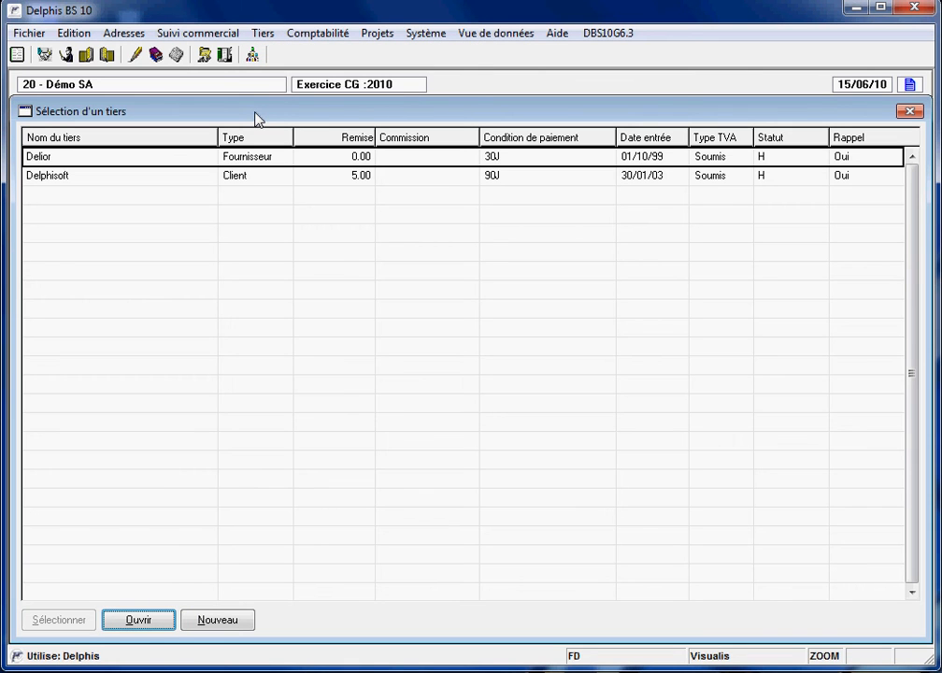
left_click(235, 177)
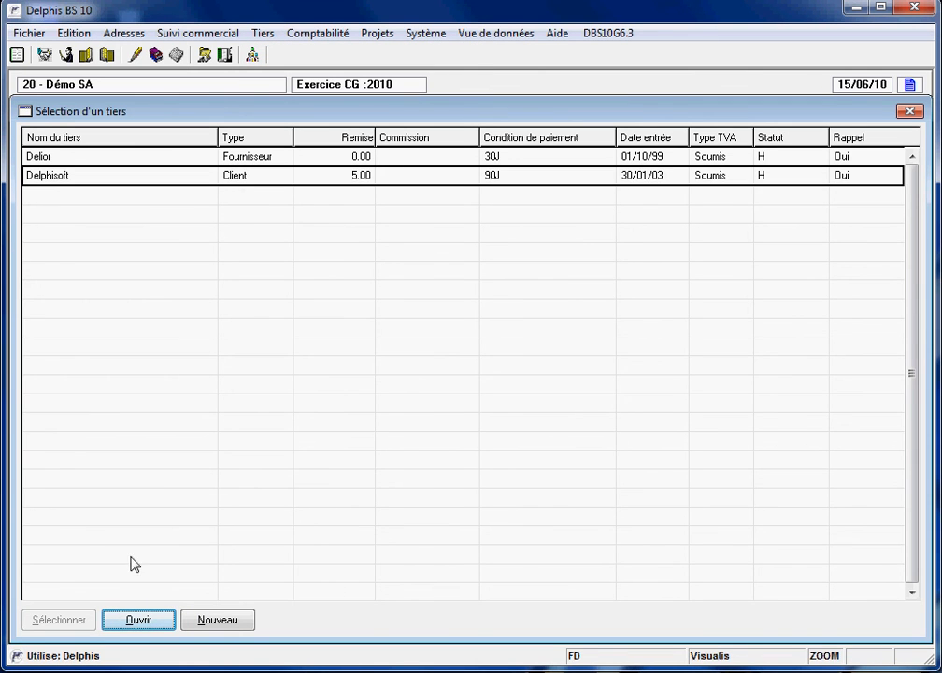
left_click(138, 619)
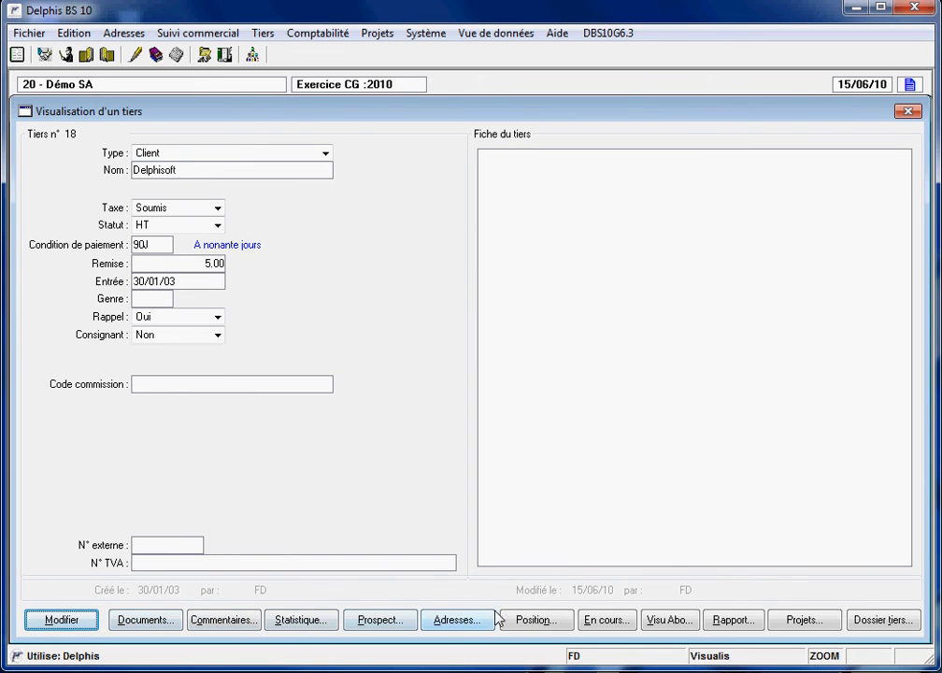
- Review Delphisoft's positions by currency, list its CHF open items, and open the invoice dated 20/06/07
left_click(529, 625)
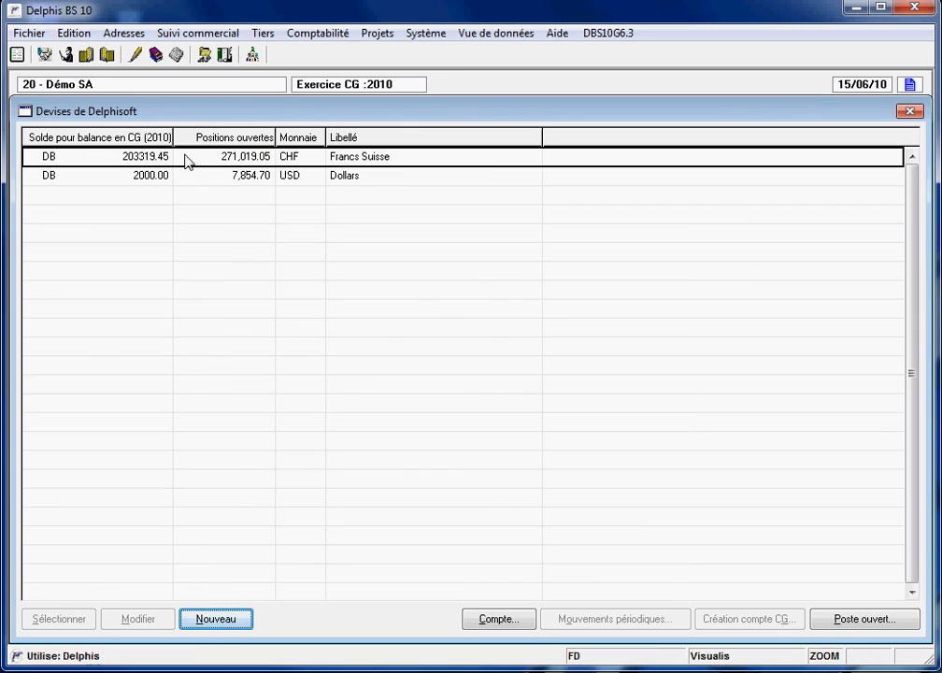
left_click(305, 174)
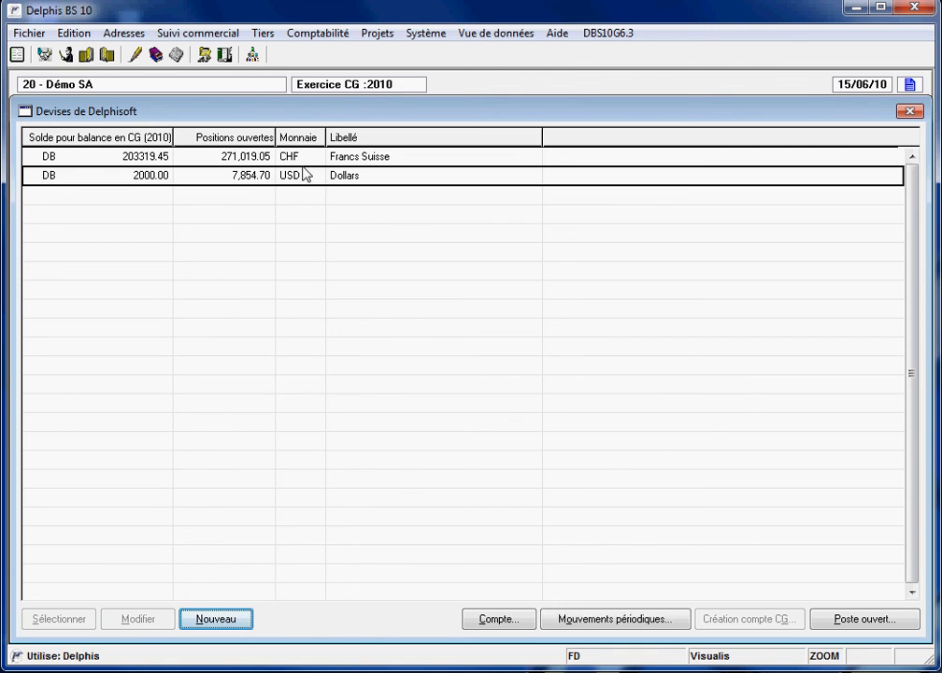
left_click(302, 160)
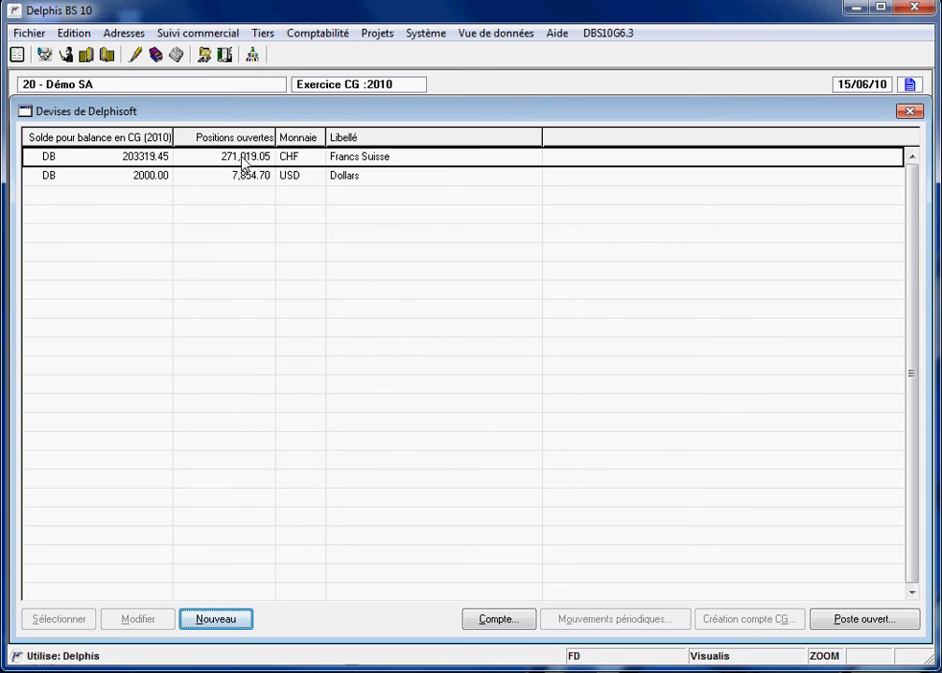
left_click(857, 622)
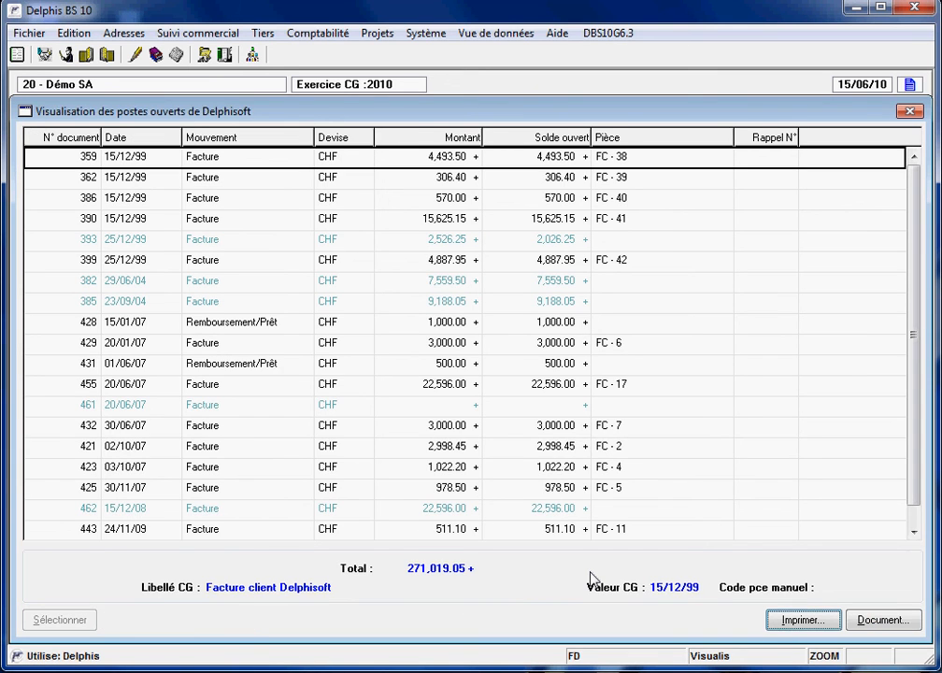
left_click(240, 391)
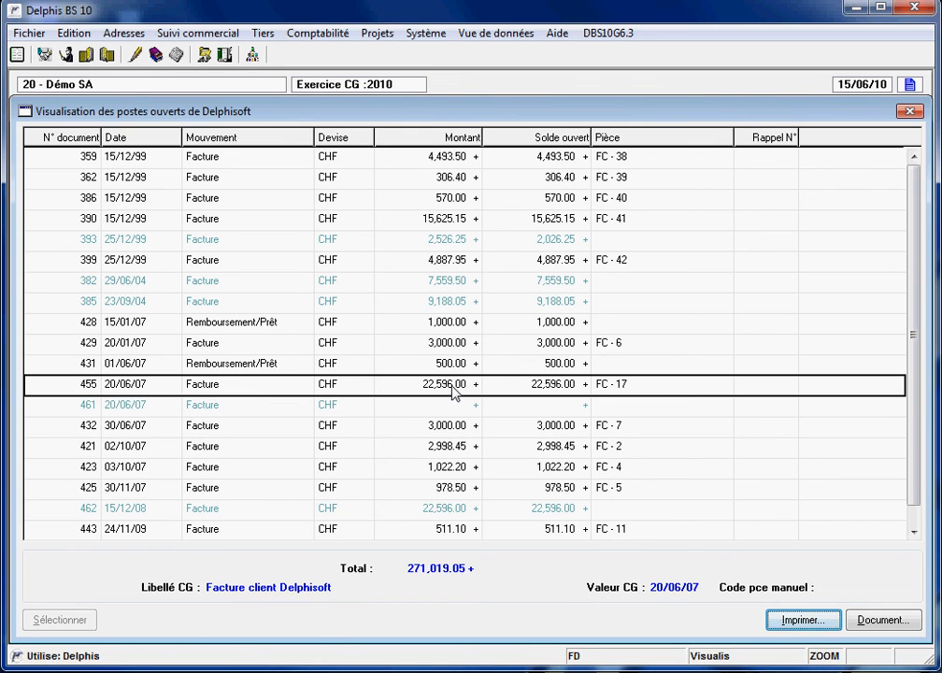
left_click(869, 624)
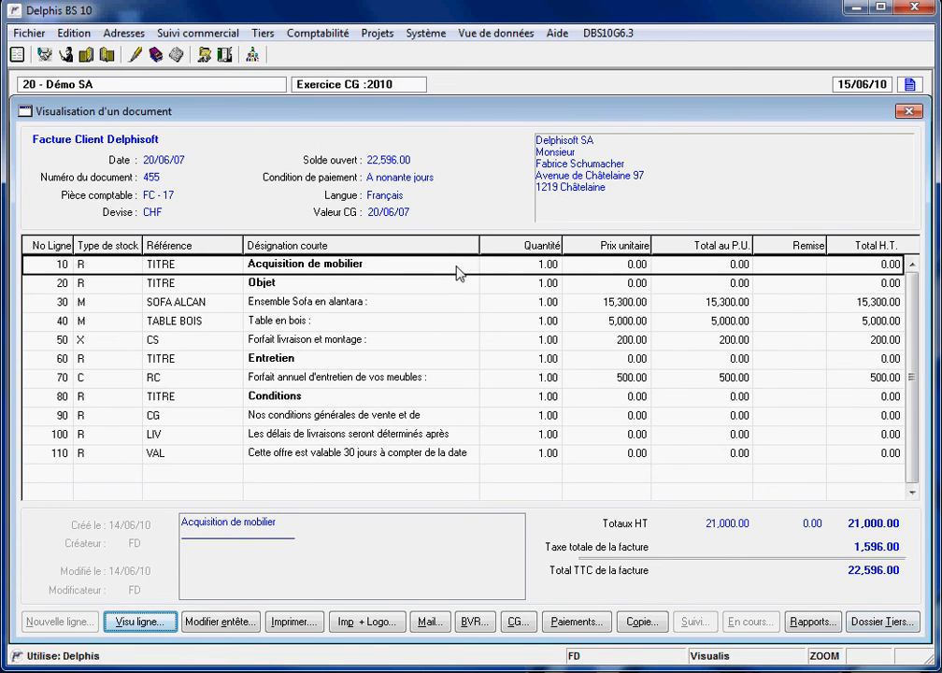
- Inspect the invoice's accounting entry and its Delphisoft debit line, and return to the client record
left_click(519, 622)
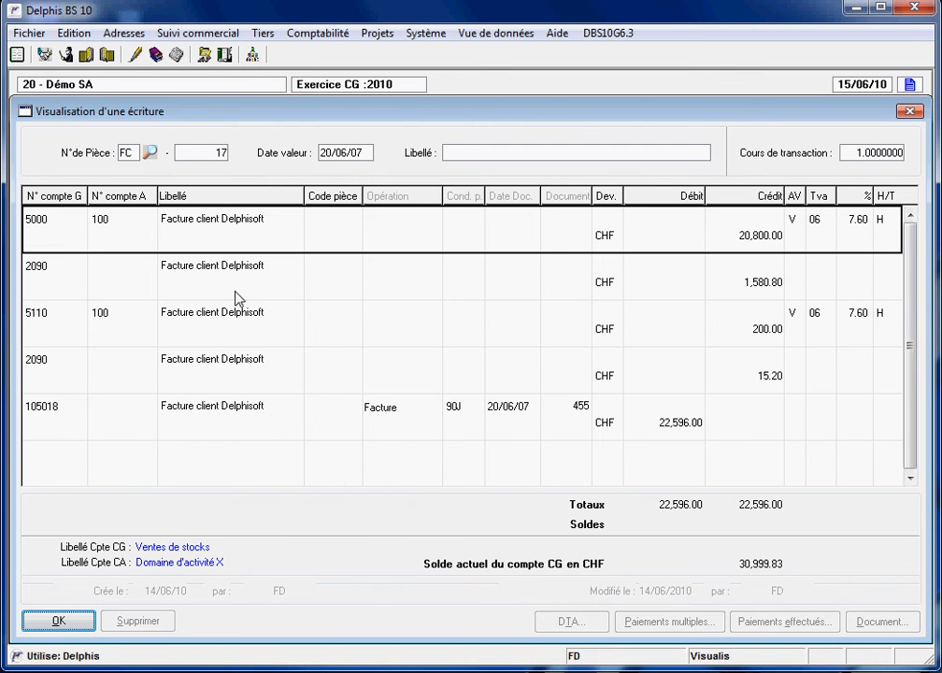
left_click(241, 421)
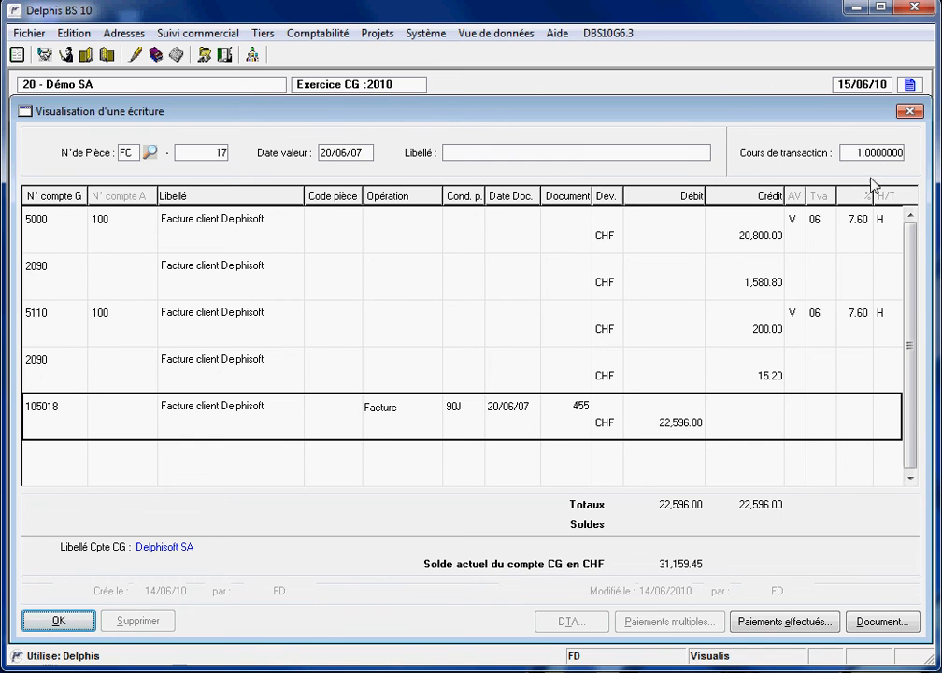
left_click(908, 113)
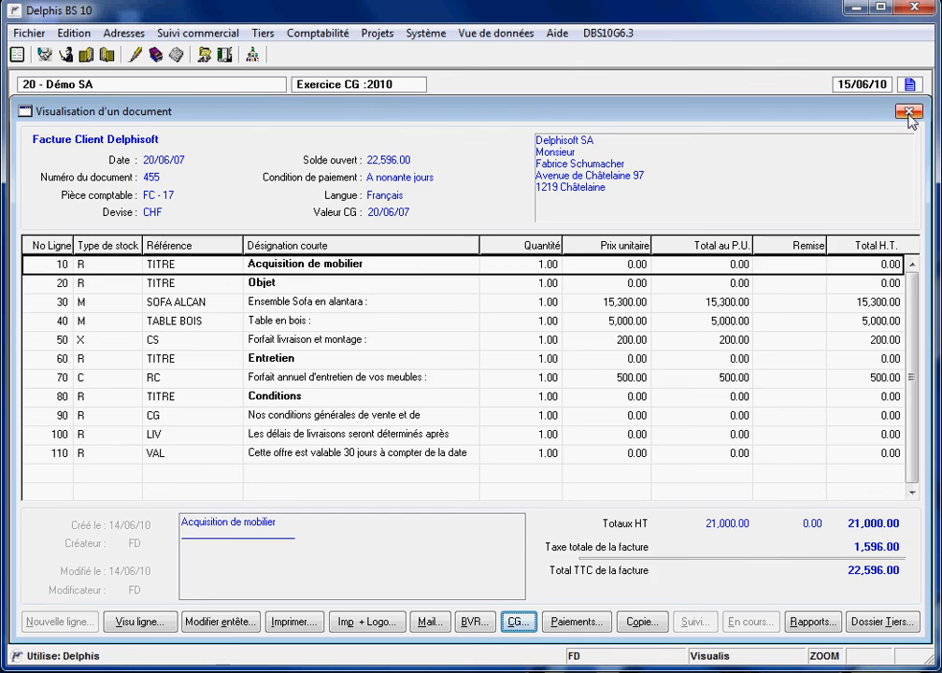
left_click(909, 112)
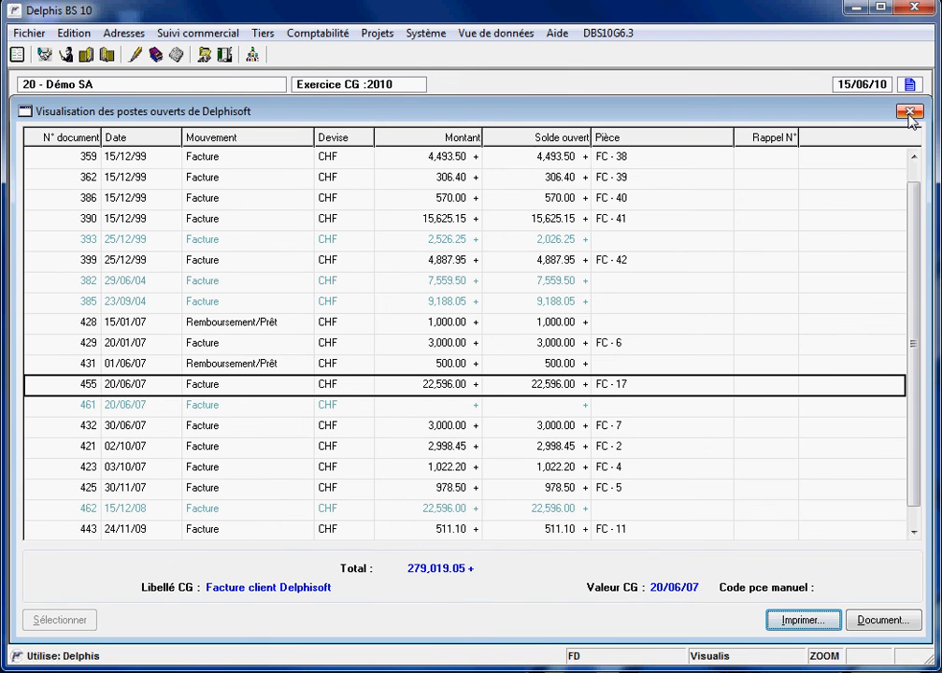
left_click(910, 112)
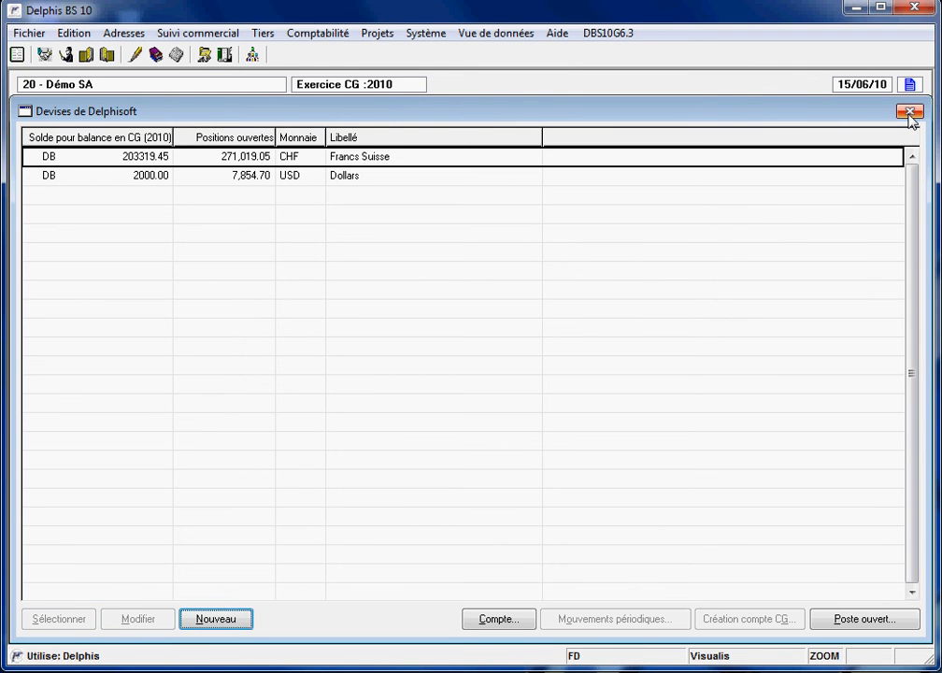
left_click(910, 112)
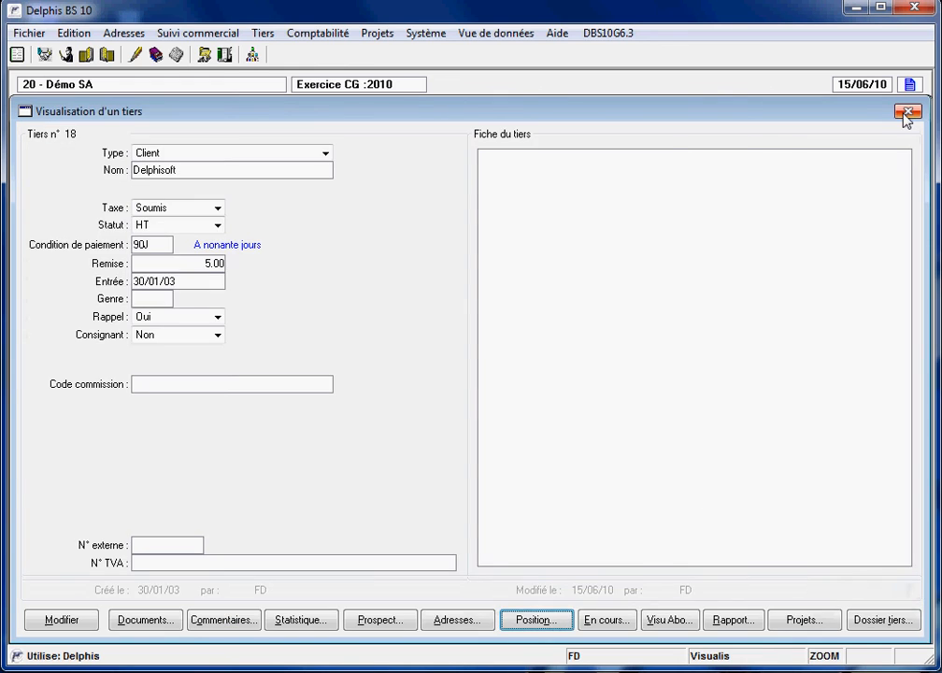